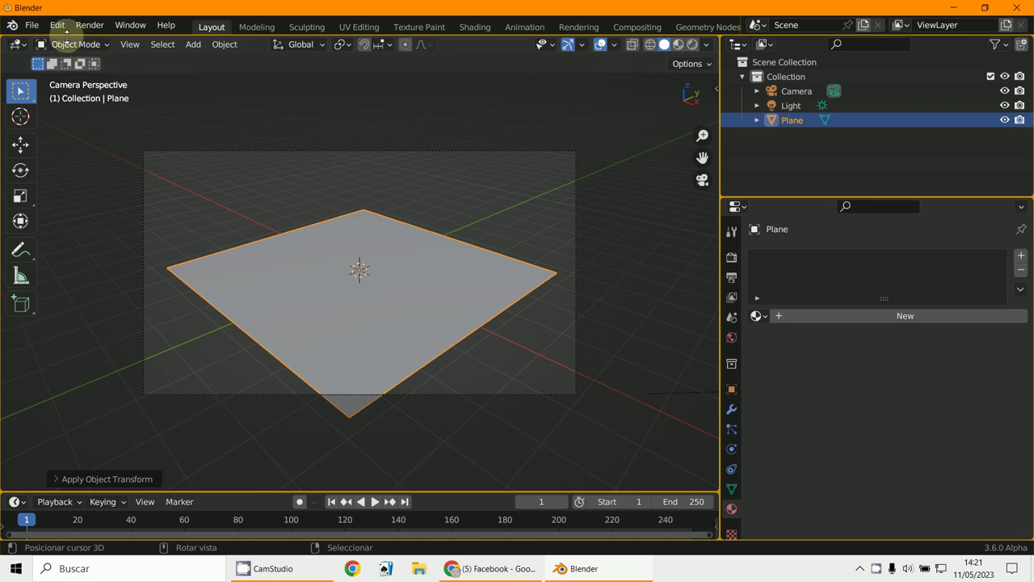
- Enter Edit Mode on the plane and subdivide its mesh repeatedly into a dense uniform grid
{"action": "left_click", "coordinate": [85, 45]}
{"action": "left_click", "coordinate": [81, 76]}
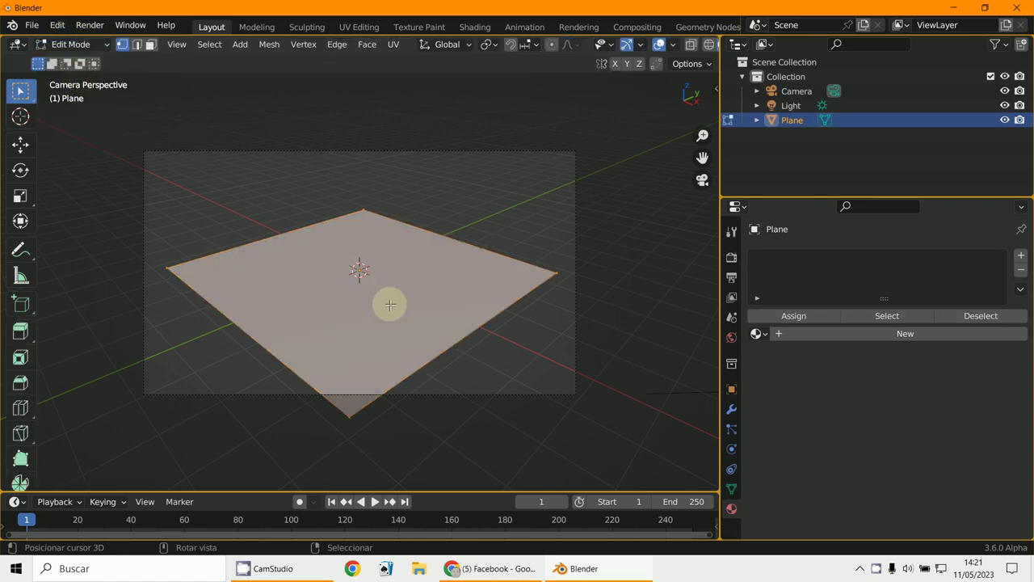
{"action": "right_click", "coordinate": [393, 302]}
{"action": "left_click", "coordinate": [362, 232]}
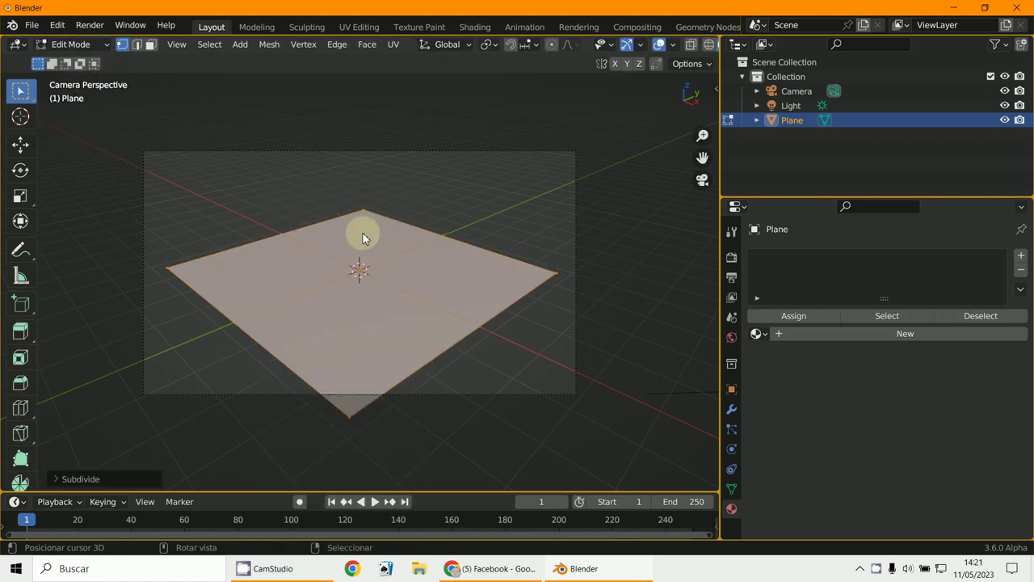
{"action": "right_click", "coordinate": [362, 238]}
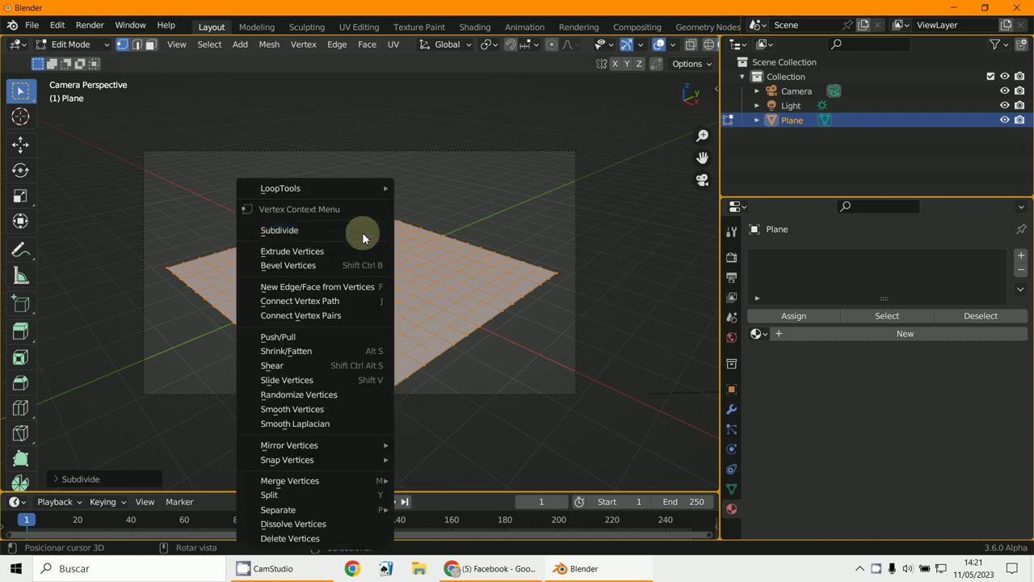
{"action": "left_click", "coordinate": [362, 237]}
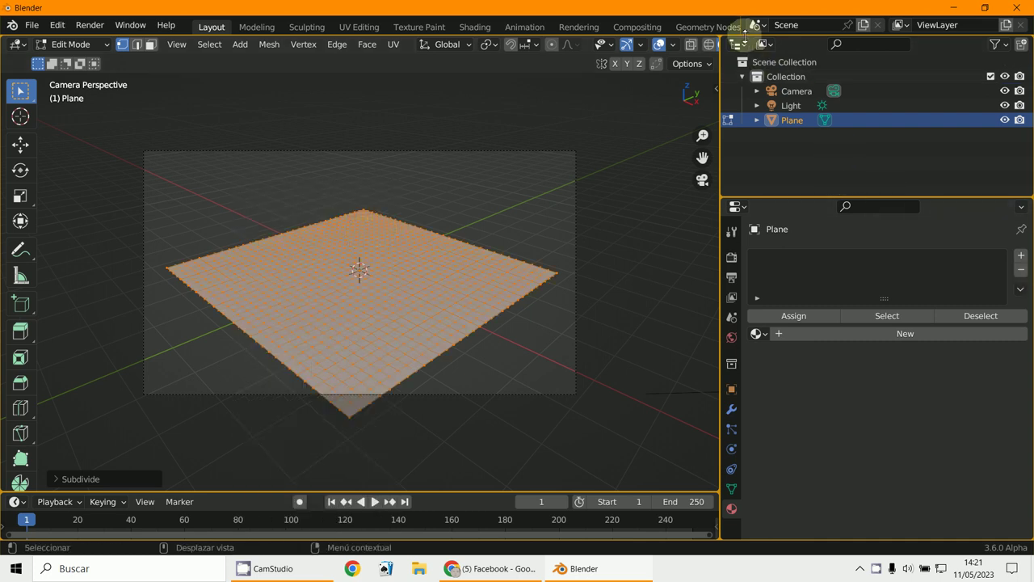
- Turn the Outliner area into a UV Editor and open the checkerboard image 000_tablero.jpg from the D:\IMAGENES texture folders
{"action": "left_click", "coordinate": [739, 46]}
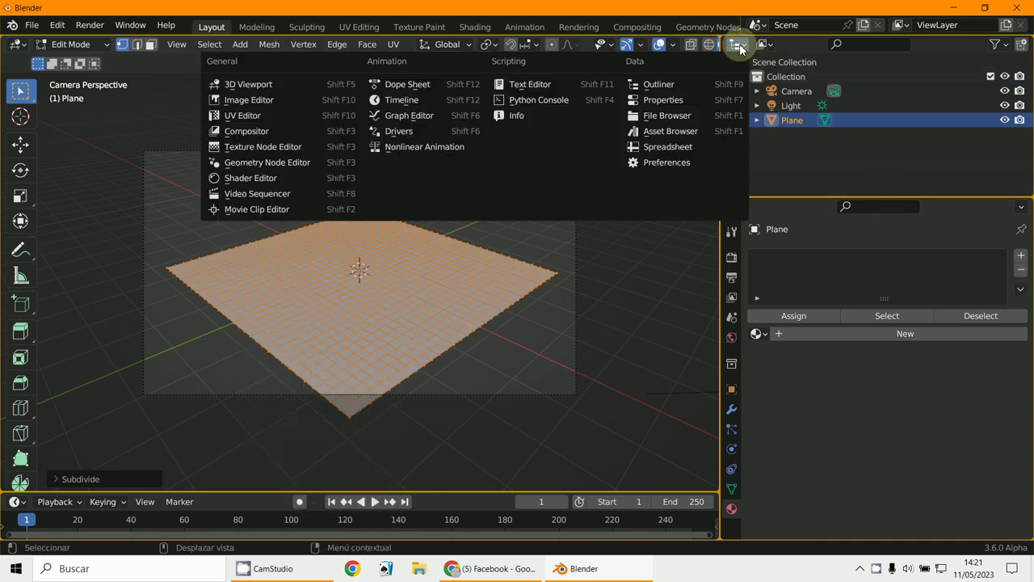
{"action": "left_click", "coordinate": [291, 116]}
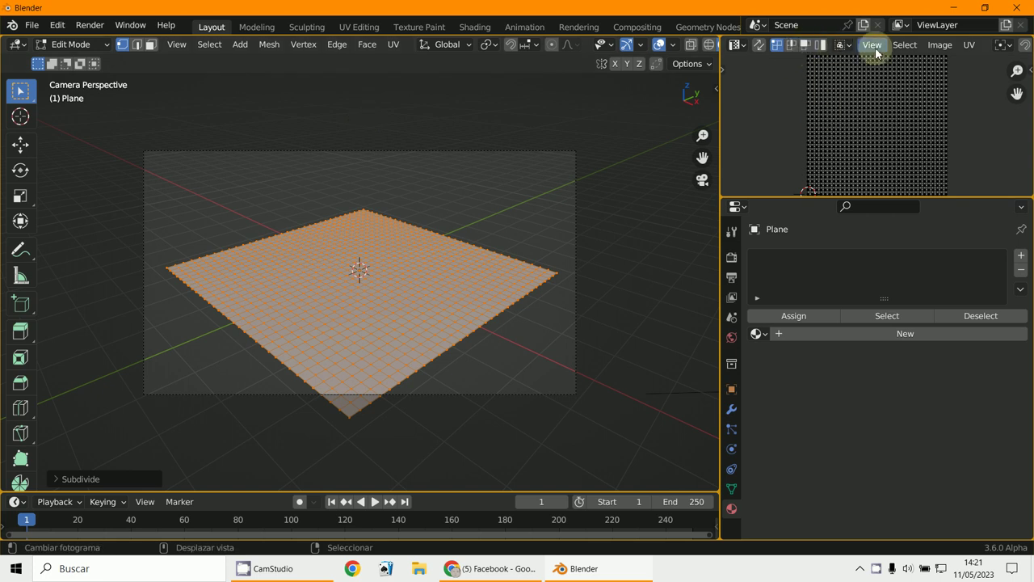
{"action": "left_click", "coordinate": [942, 45]}
{"action": "left_click", "coordinate": [848, 76]}
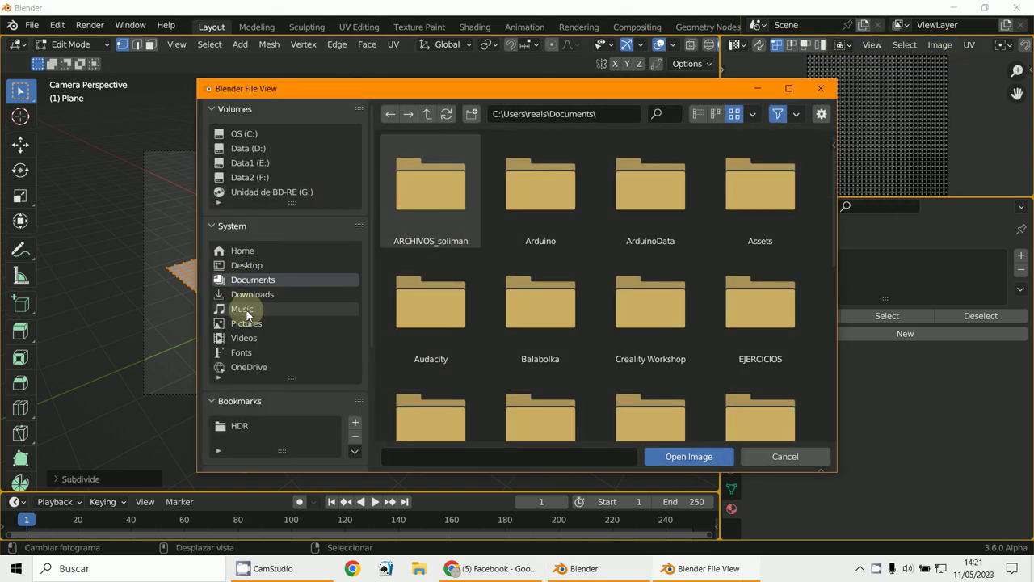
{"action": "left_click", "coordinate": [259, 149]}
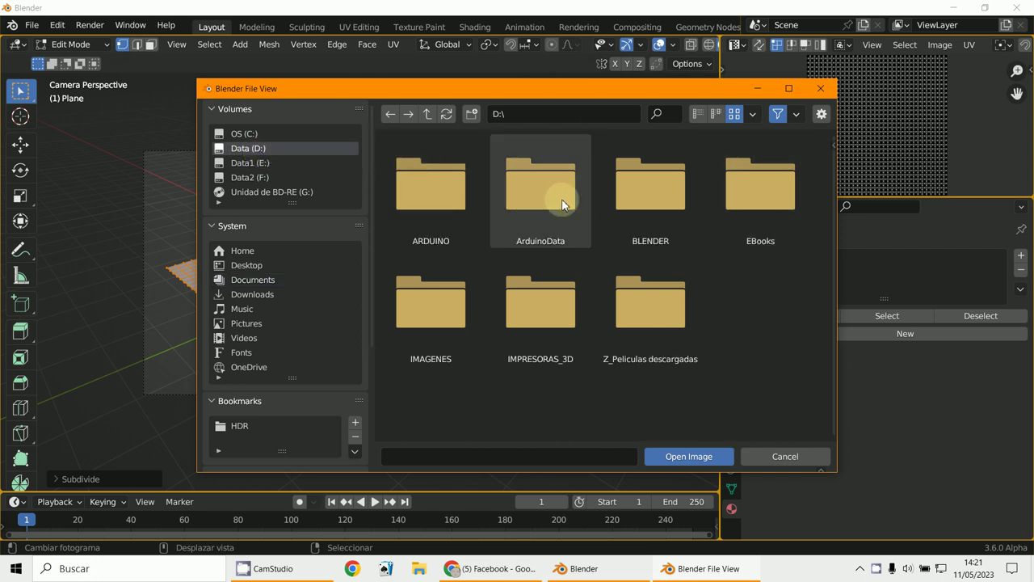
{"action": "double_click", "coordinate": [423, 307]}
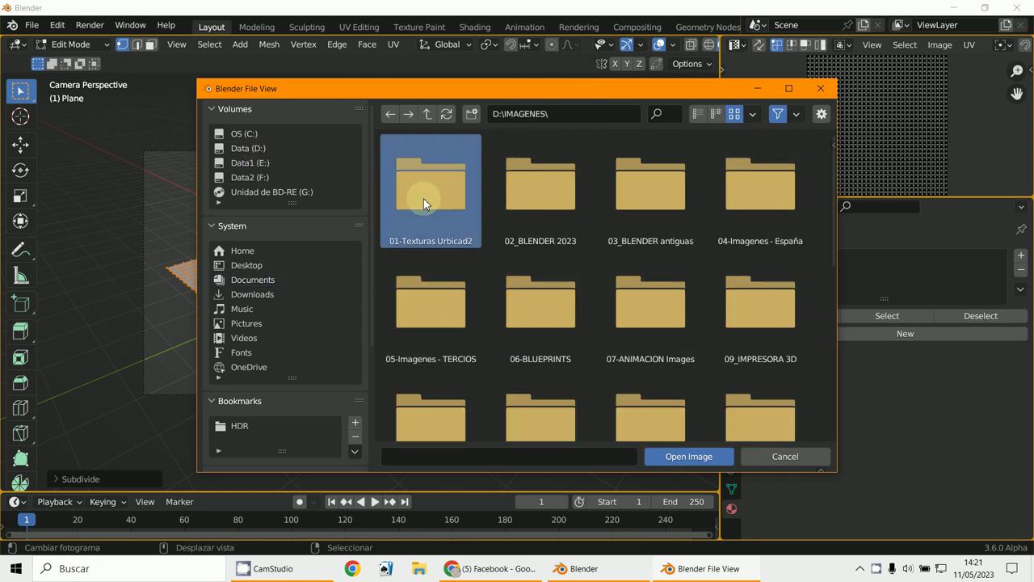
{"action": "double_click", "coordinate": [424, 198]}
{"action": "double_click", "coordinate": [426, 199]}
{"action": "scroll", "coordinate": [608, 300], "scroll_direction": "down", "scroll_amount": 2}
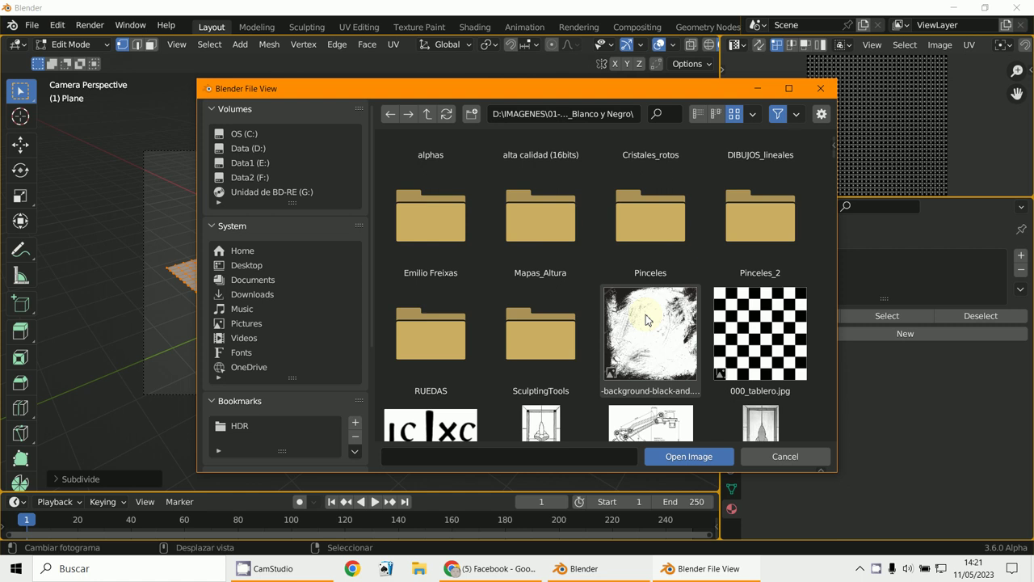
{"action": "double_click", "coordinate": [756, 334]}
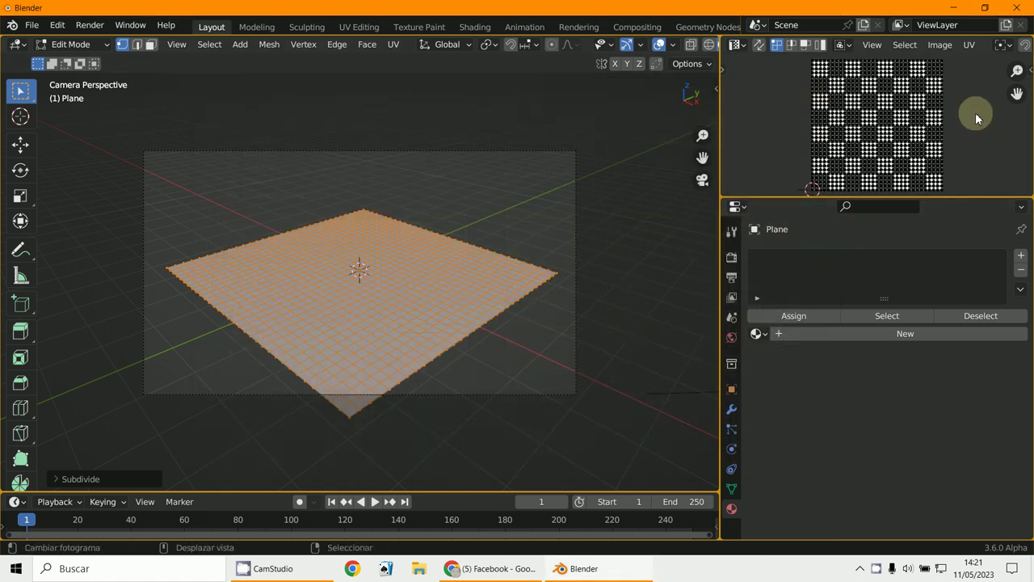
- Examine the plane's UV Maps in the mesh data properties, selecting the whole mesh to compare its UVs with the checkerboard
{"action": "left_click", "coordinate": [731, 489]}
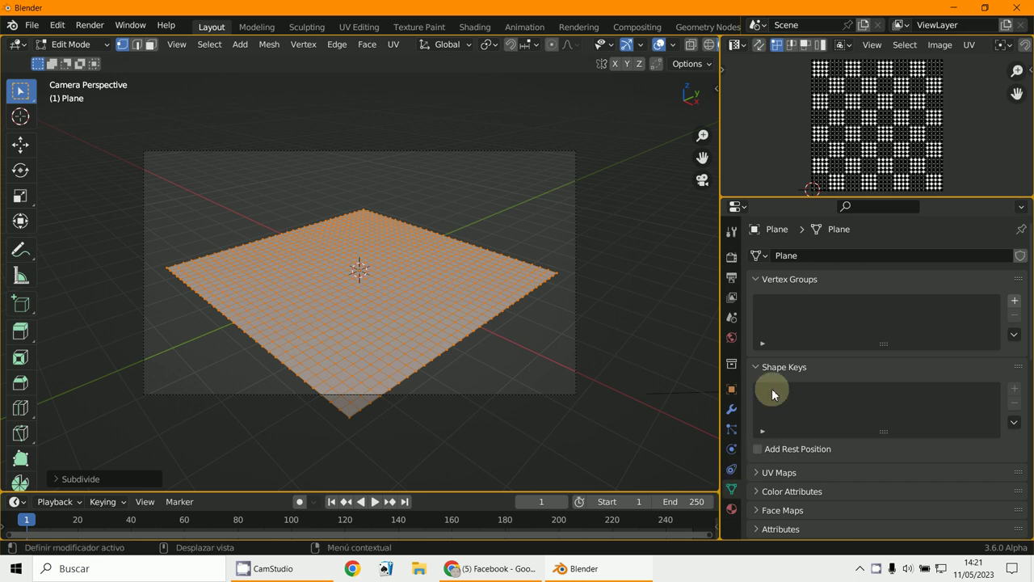
{"action": "left_click", "coordinate": [760, 281]}
{"action": "left_click", "coordinate": [752, 296]}
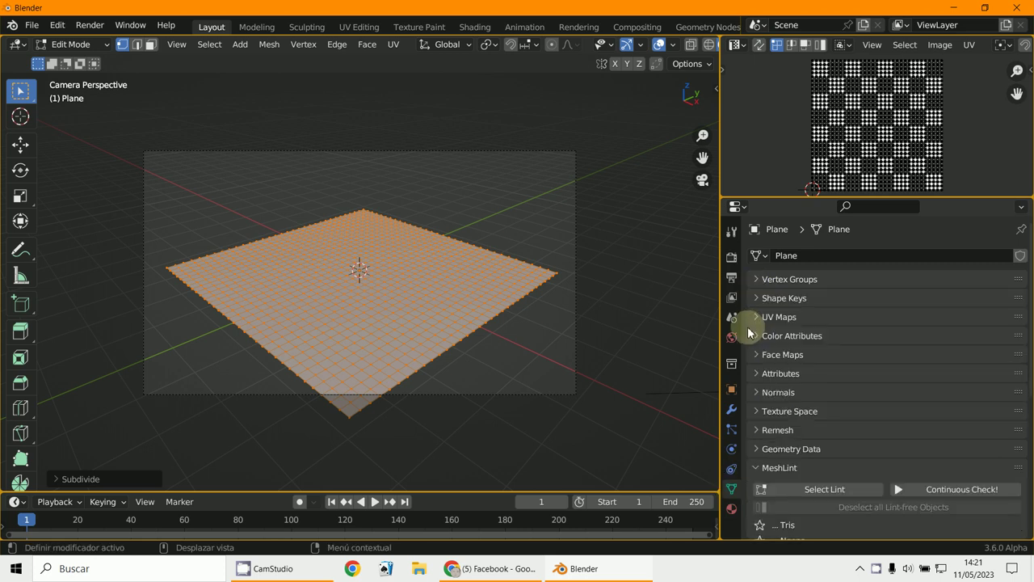
{"action": "left_click", "coordinate": [769, 317]}
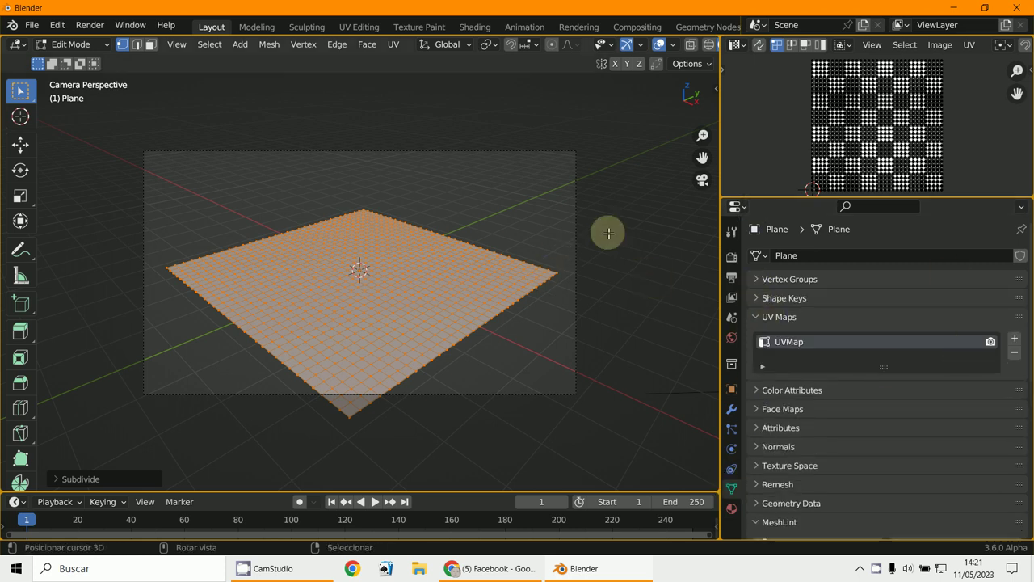
{"action": "key", "text": "a"}
{"action": "middle_click_drag", "start_coordinate": [415, 286], "coordinate": [485, 328]}
{"action": "scroll", "coordinate": [479, 353], "scroll_direction": "down", "scroll_amount": 2}
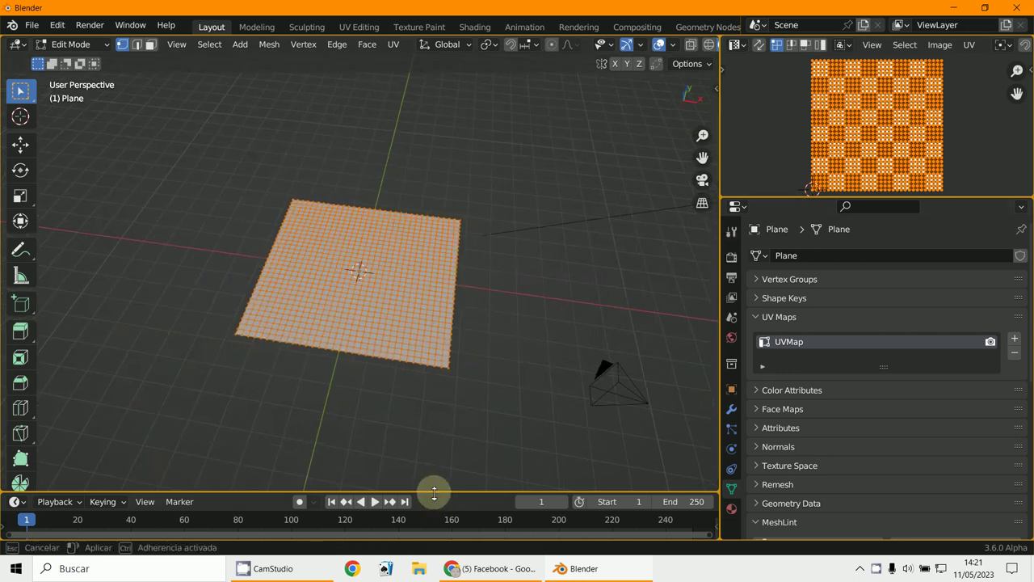
- Enlarge the Timeline area, turn it into a Shader Editor and create a new material for the plane
{"action": "left_click_drag", "start_coordinate": [432, 492], "coordinate": [28, 291]}
{"action": "left_click", "coordinate": [16, 300]}
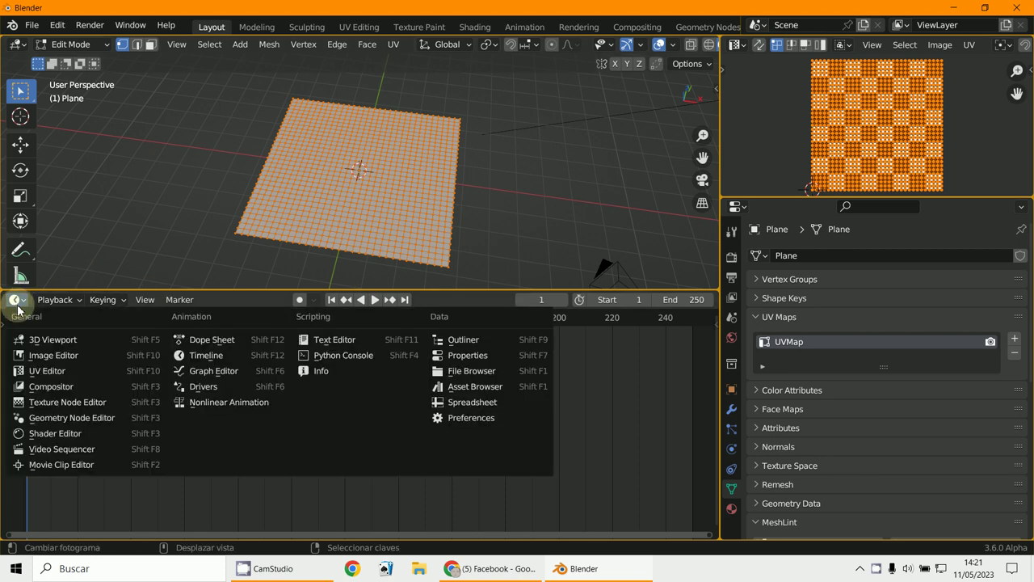
{"action": "left_click", "coordinate": [62, 421]}
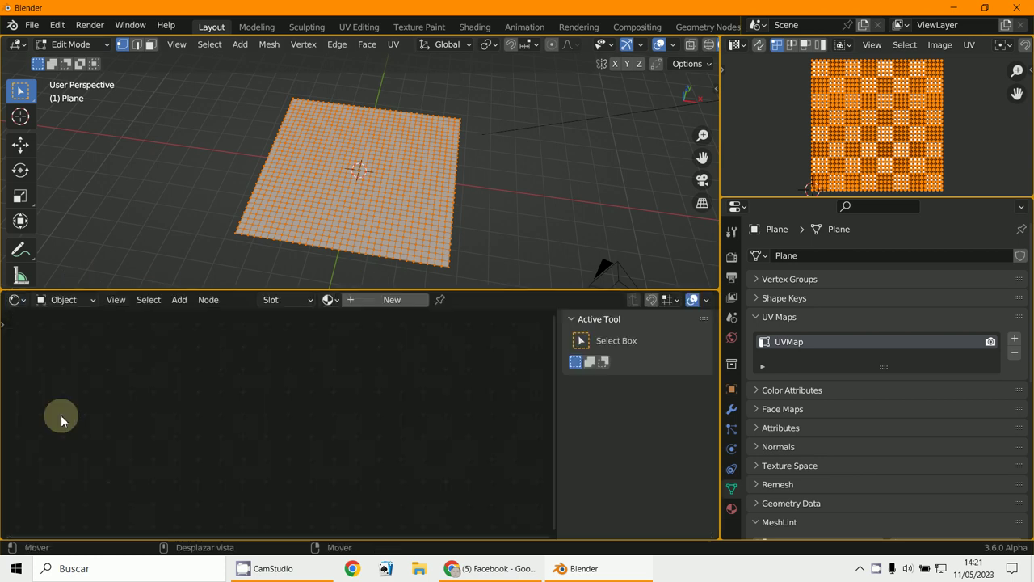
{"action": "left_click", "coordinate": [393, 300]}
{"action": "scroll", "coordinate": [349, 426], "scroll_direction": "up", "scroll_amount": 3}
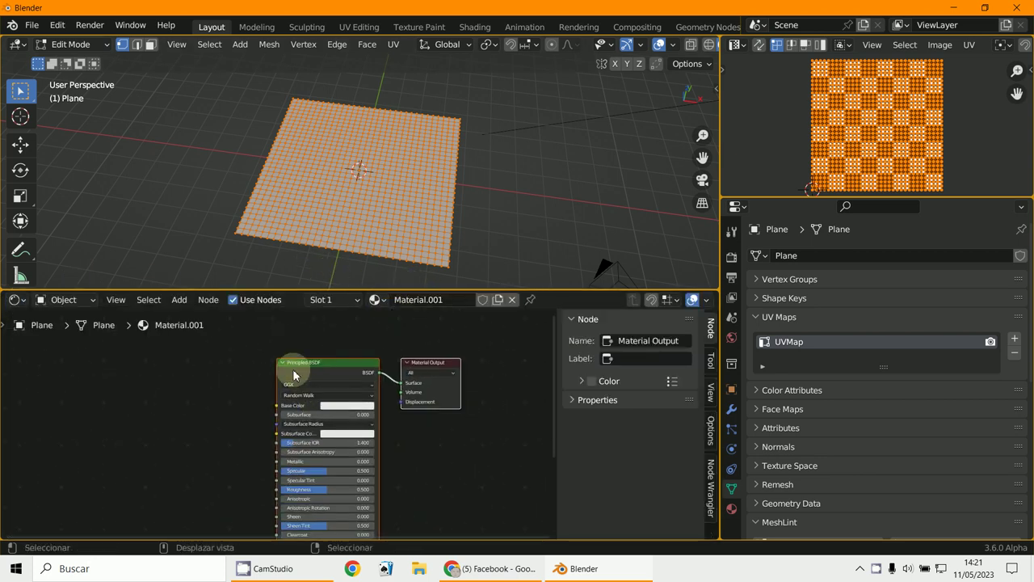
- Add an Image Texture setup with Mapping and Texture Coordinate nodes to the Principled BSDF, using 000_tablero.jpg as the image
{"action": "left_click", "coordinate": [293, 364]}
{"action": "key", "text": "ctrl+t"}
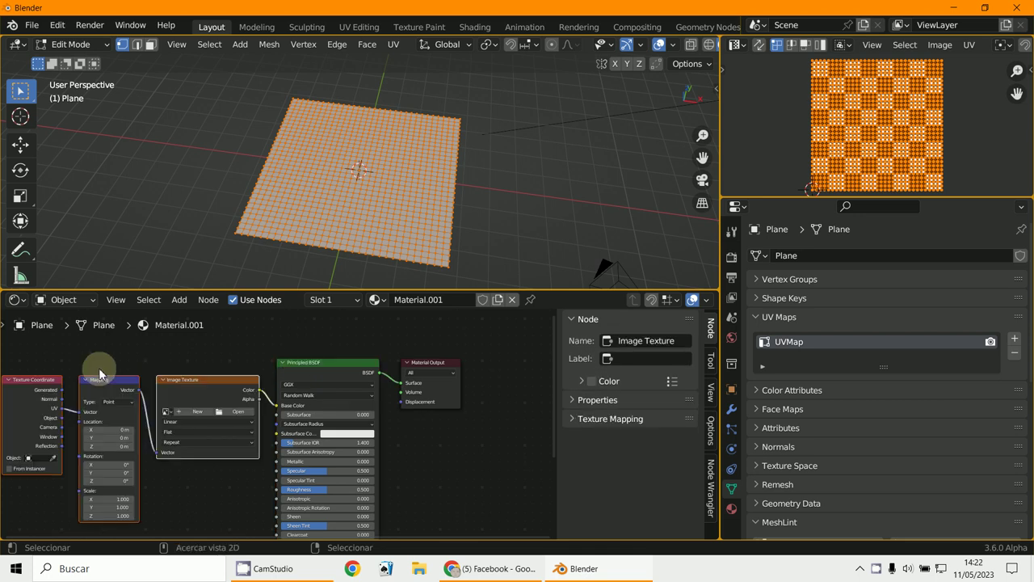
{"action": "scroll", "coordinate": [98, 367], "scroll_direction": "up", "scroll_amount": 2}
{"action": "left_click", "coordinate": [114, 408]}
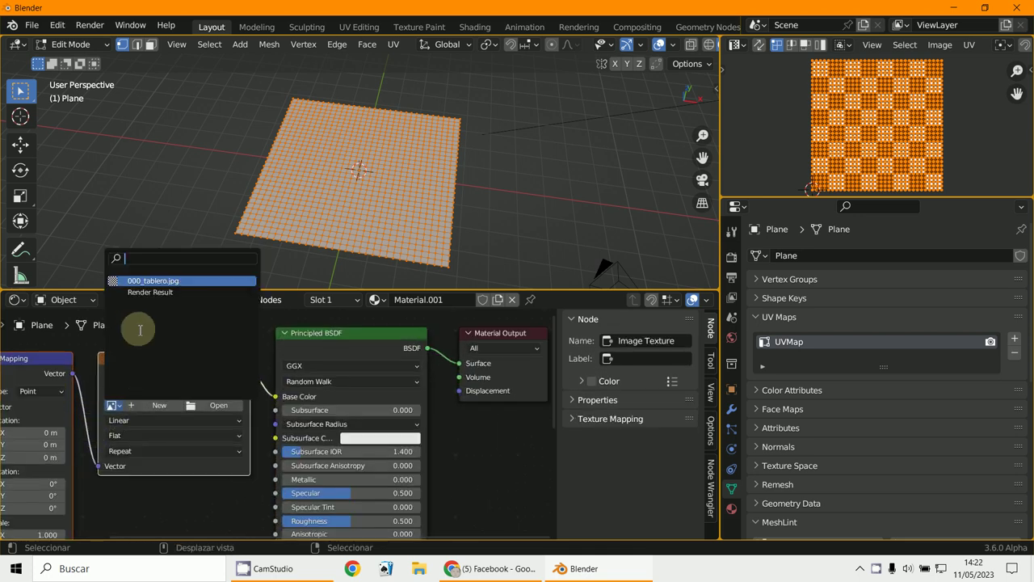
{"action": "left_click", "coordinate": [143, 278]}
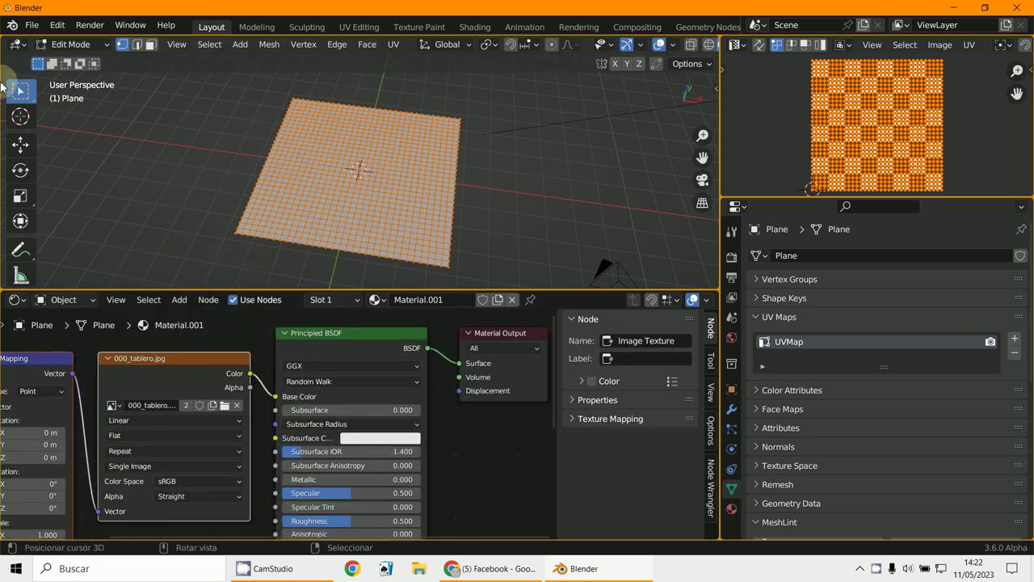
- Return to Object Mode and set the solid viewport shading color to Texture
{"action": "left_click", "coordinate": [69, 43]}
{"action": "left_click", "coordinate": [73, 60]}
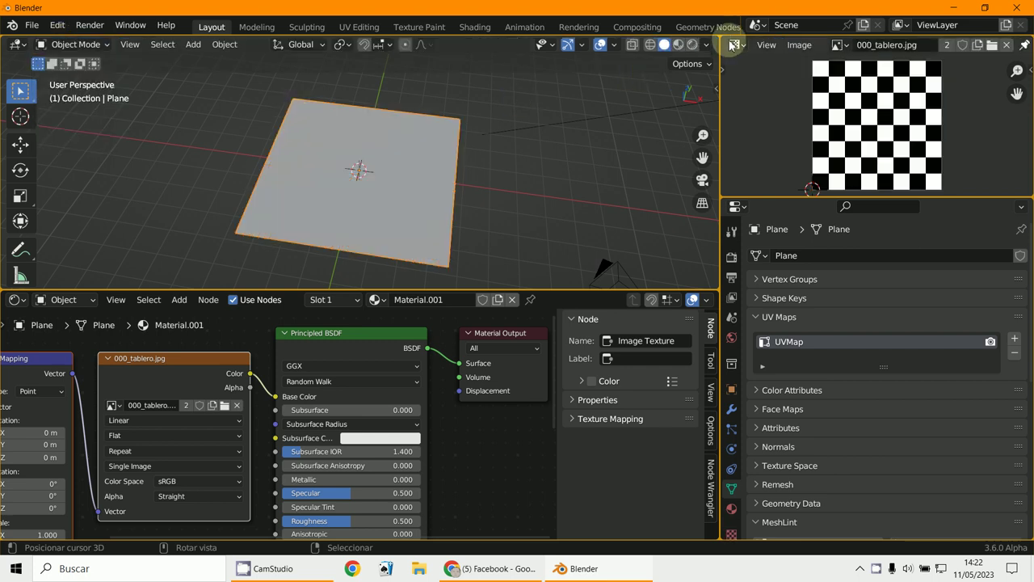
{"action": "left_click", "coordinate": [708, 46]}
{"action": "left_click", "coordinate": [762, 235]}
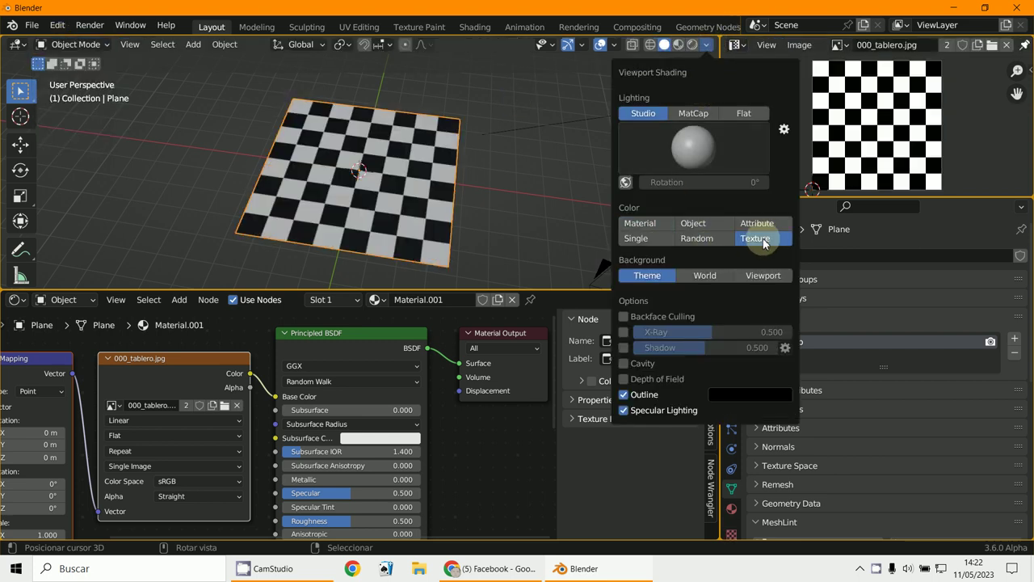
{"action": "middle_click_drag", "start_coordinate": [552, 233], "coordinate": [560, 137]}
- Move the Material Output node farther away from the Principled BSDF node
{"action": "scroll", "coordinate": [495, 416], "scroll_direction": "down", "scroll_amount": 2}
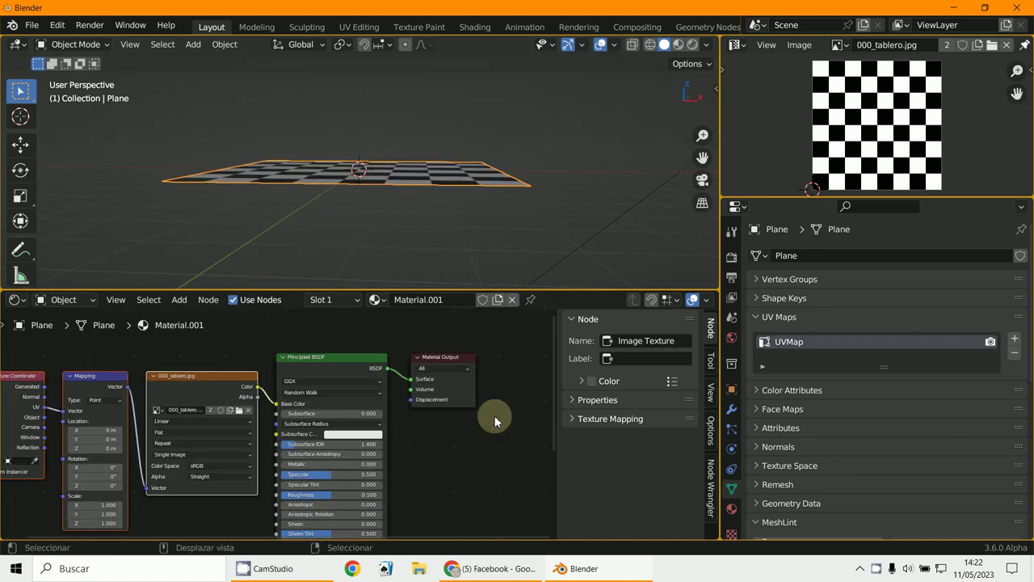
{"action": "middle_click_drag", "start_coordinate": [495, 415], "coordinate": [290, 438]}
{"action": "left_click_drag", "start_coordinate": [292, 402], "coordinate": [332, 380]}
- Create a new texture of type Image or Movie in the texture properties and assign 000_tablero.jpg to it
{"action": "scroll", "coordinate": [732, 481], "scroll_direction": "down", "scroll_amount": 1}
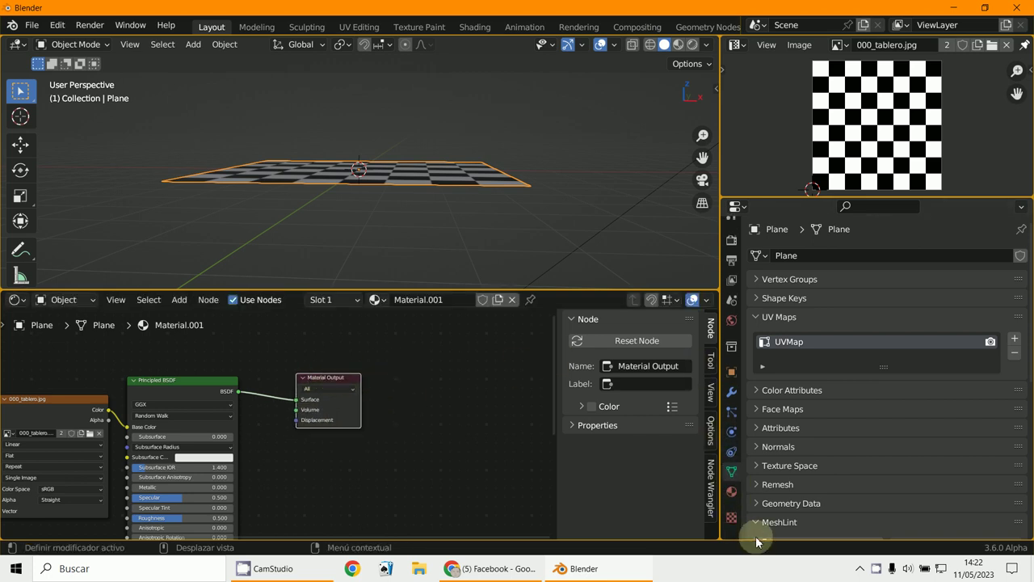
{"action": "left_click", "coordinate": [733, 518]}
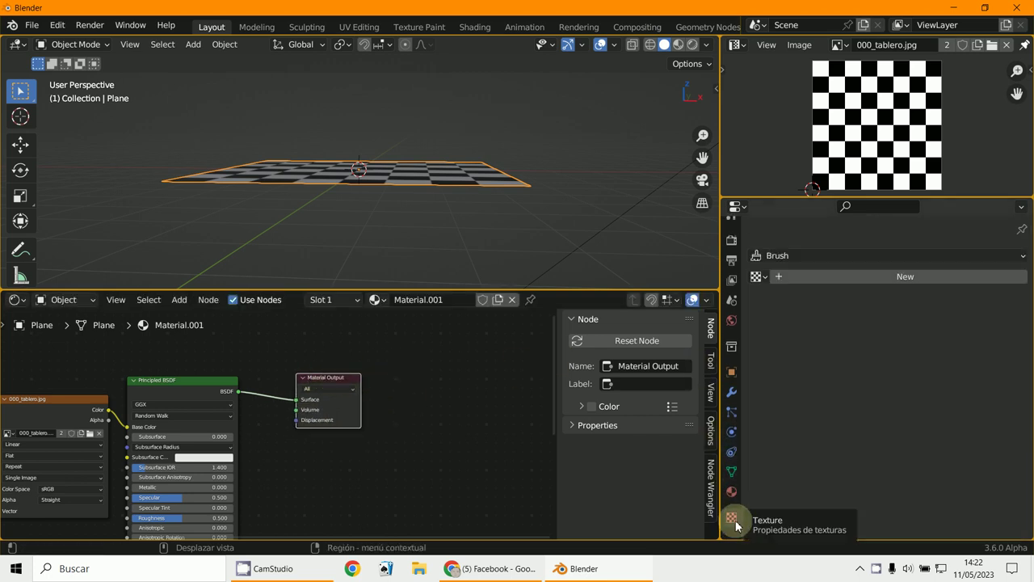
{"action": "left_click", "coordinate": [798, 277]}
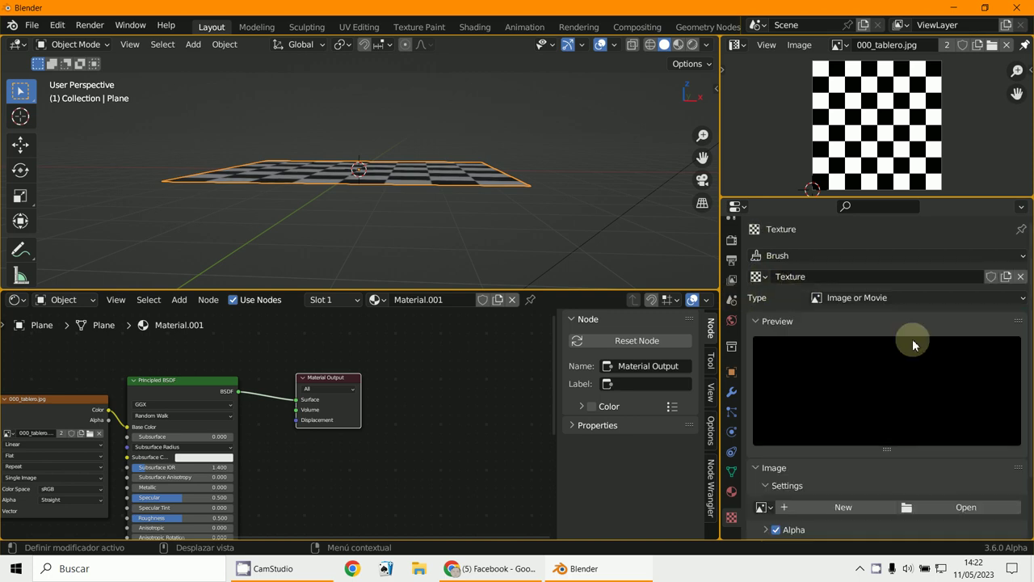
{"action": "left_click", "coordinate": [886, 299]}
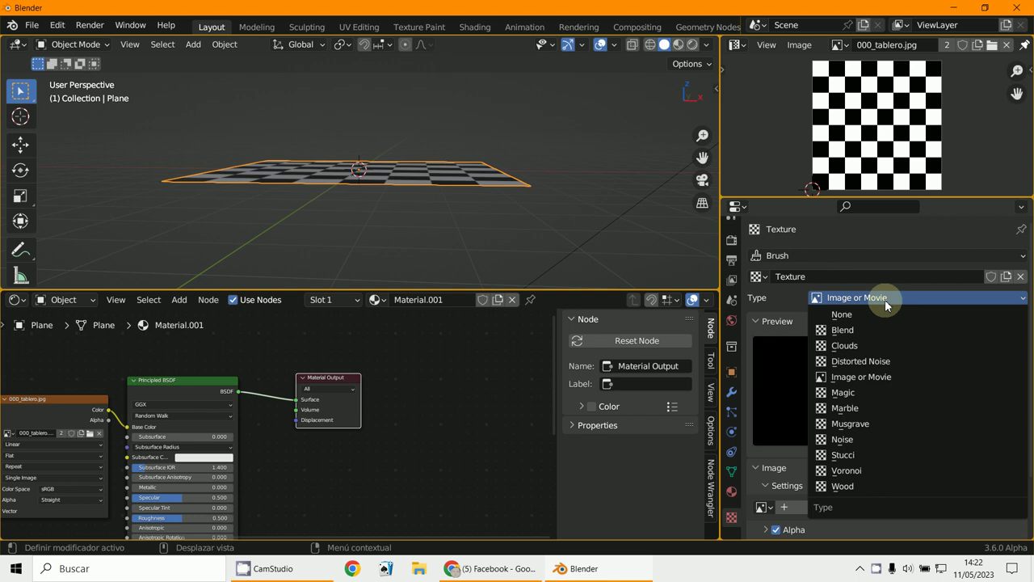
{"action": "left_click", "coordinate": [872, 376]}
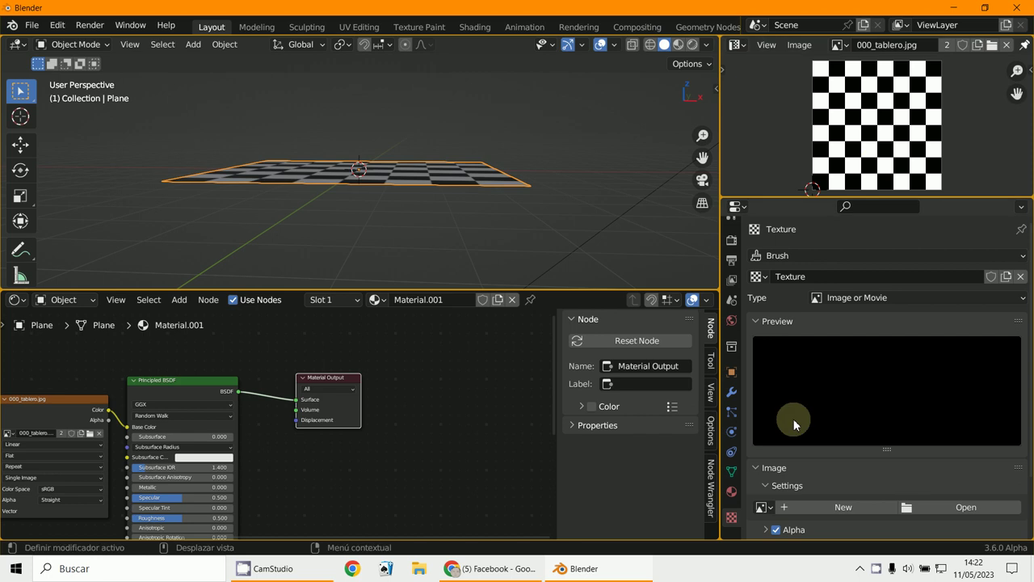
{"action": "left_click", "coordinate": [764, 507]}
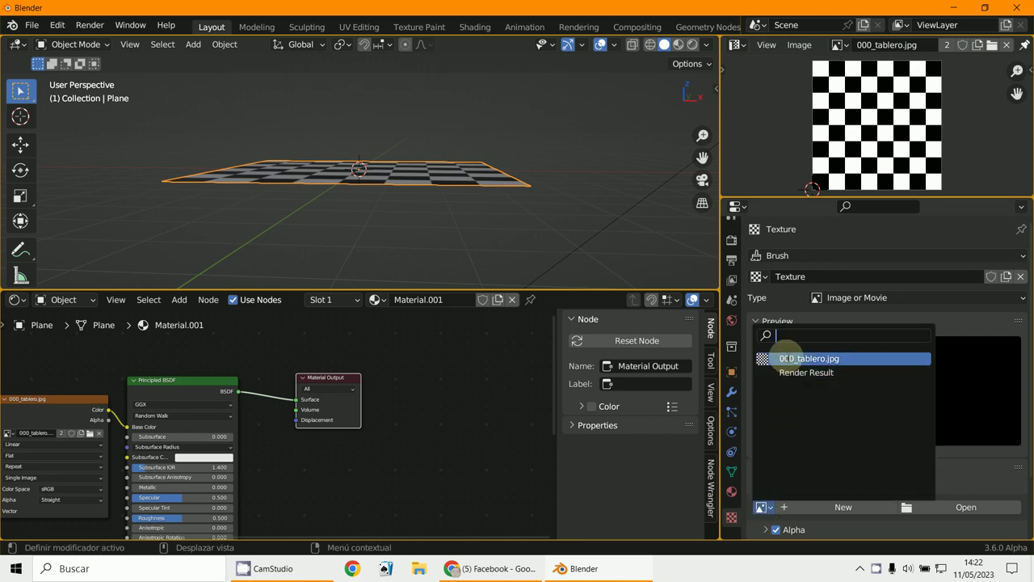
{"action": "left_click", "coordinate": [780, 358]}
{"action": "scroll", "coordinate": [865, 412], "scroll_direction": "down", "scroll_amount": 5}
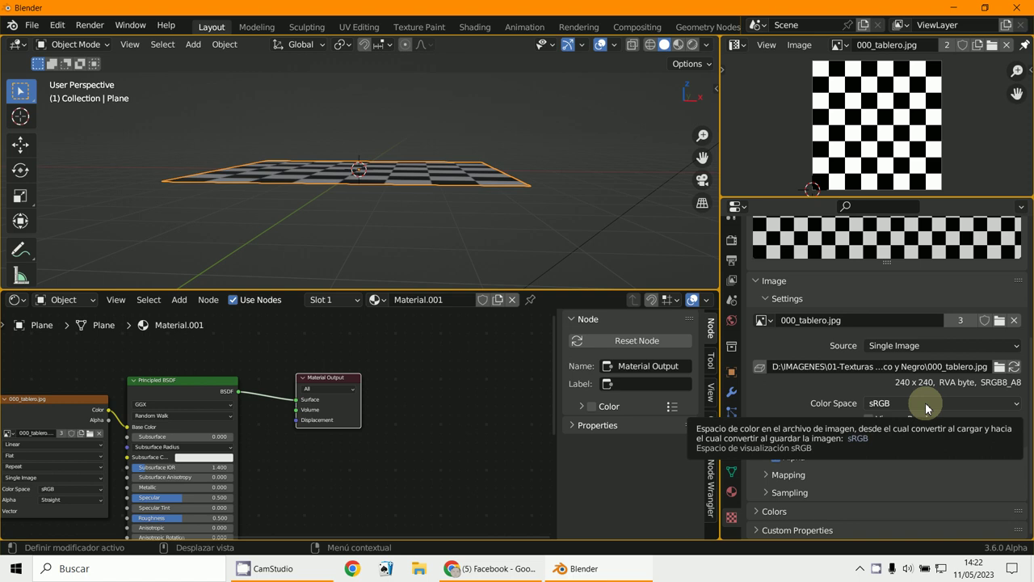
- Add a Displace modifier to the plane and assign the existing Texture to it
{"action": "left_click", "coordinate": [732, 394]}
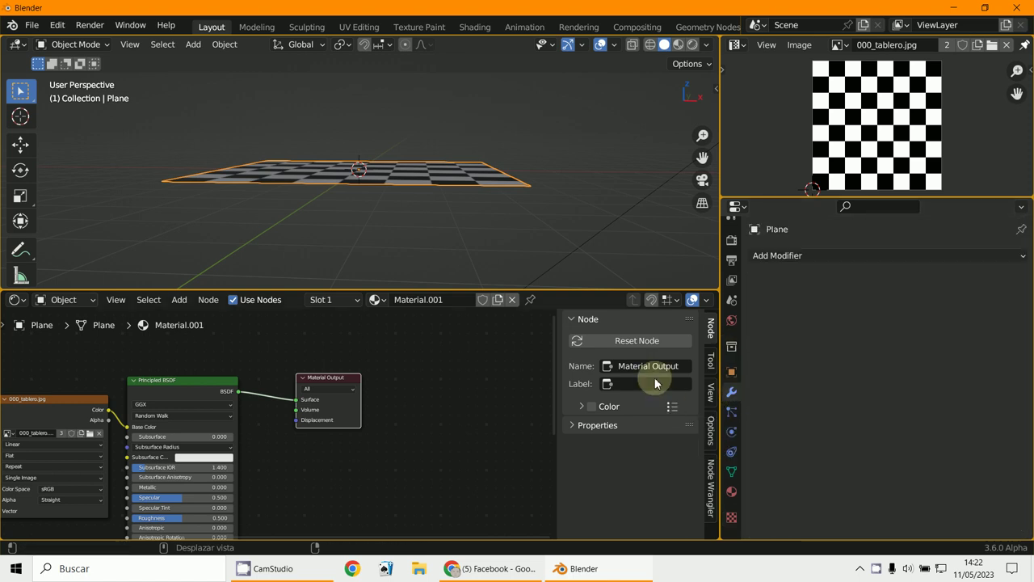
{"action": "left_click", "coordinate": [825, 252]}
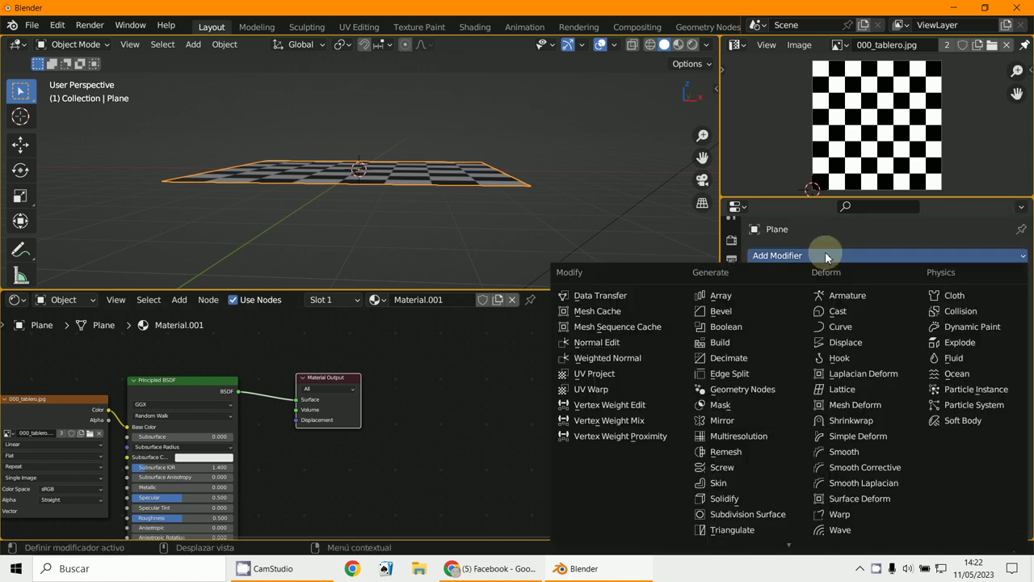
{"action": "left_click", "coordinate": [851, 344]}
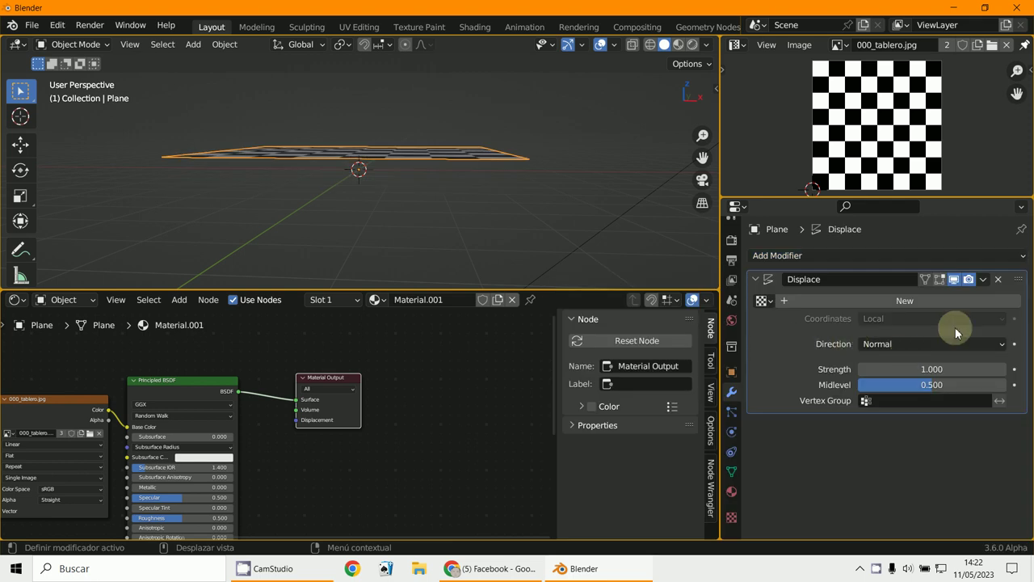
{"action": "left_click", "coordinate": [763, 299]}
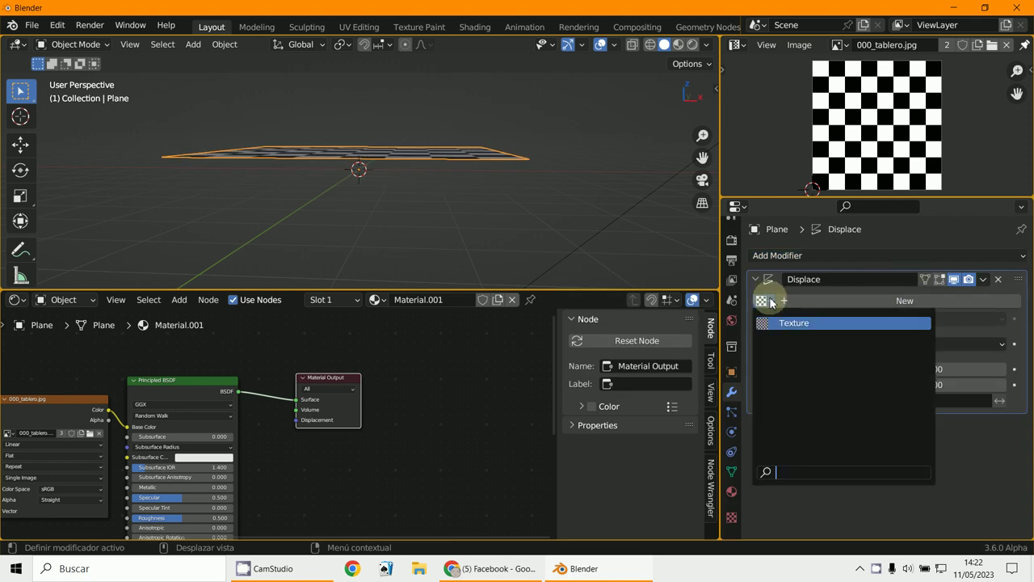
{"action": "left_click", "coordinate": [794, 322]}
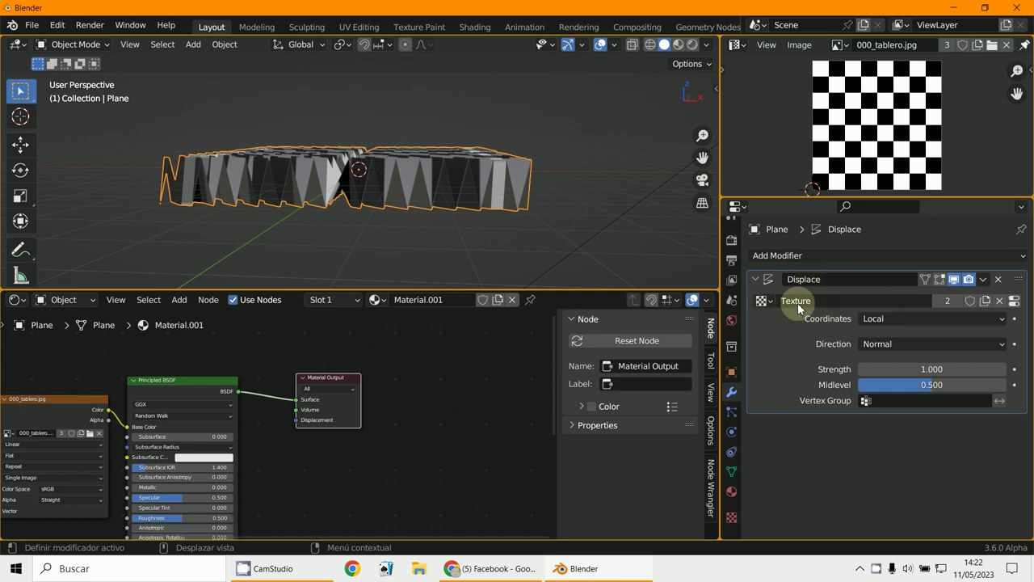
{"action": "middle_click_drag", "start_coordinate": [429, 186], "coordinate": [370, 254], "text": "ctrl"}
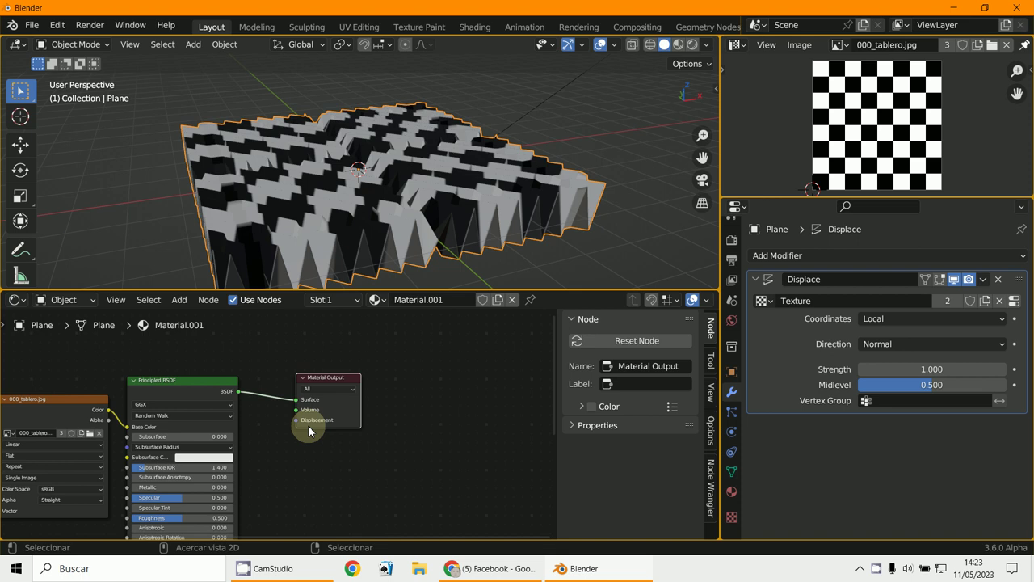
{"action": "scroll", "coordinate": [309, 431], "scroll_direction": "left", "scroll_amount": 8, "text": "ctrl"}
{"action": "scroll", "coordinate": [483, 440], "scroll_direction": "down", "scroll_amount": 2, "text": "shift"}
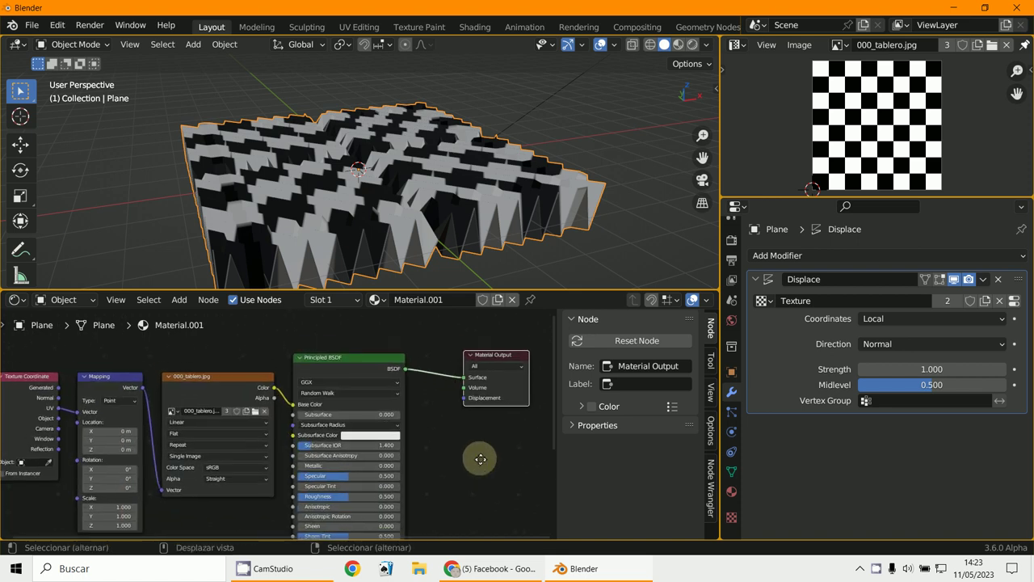
{"action": "scroll", "coordinate": [480, 459], "scroll_direction": "up", "scroll_amount": 1}
{"action": "scroll", "coordinate": [485, 463], "scroll_direction": "right", "scroll_amount": 1, "text": "shift"}
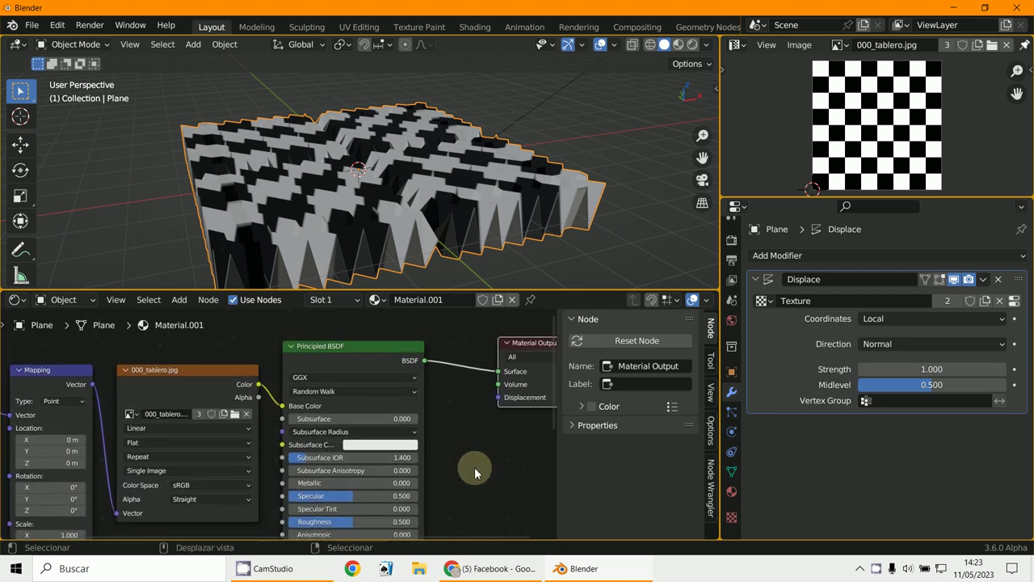
{"action": "scroll", "coordinate": [485, 444], "scroll_direction": "down", "scroll_amount": 2}
{"action": "scroll", "coordinate": [565, 421], "scroll_direction": "right", "scroll_amount": 3, "text": "ctrl"}
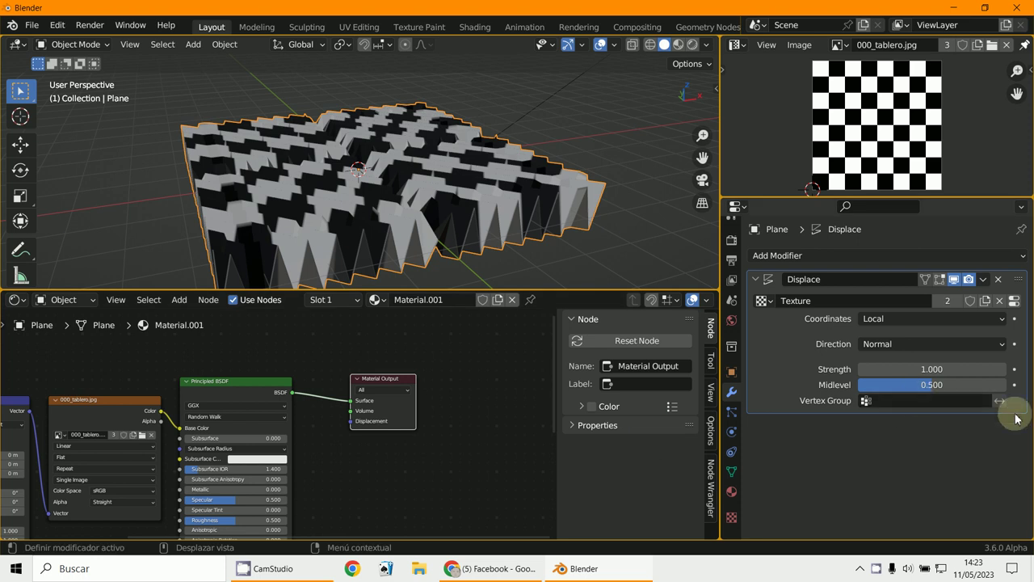
- Try the X, Y and Z directions in the Displace modifier, using Global space for Z
{"action": "left_click", "coordinate": [897, 343]}
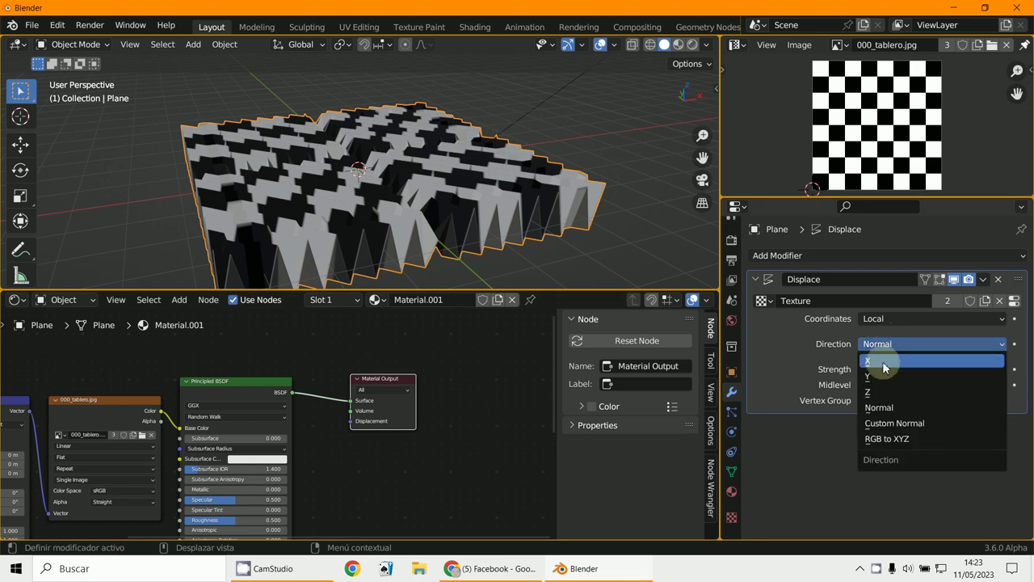
{"action": "left_click", "coordinate": [882, 361]}
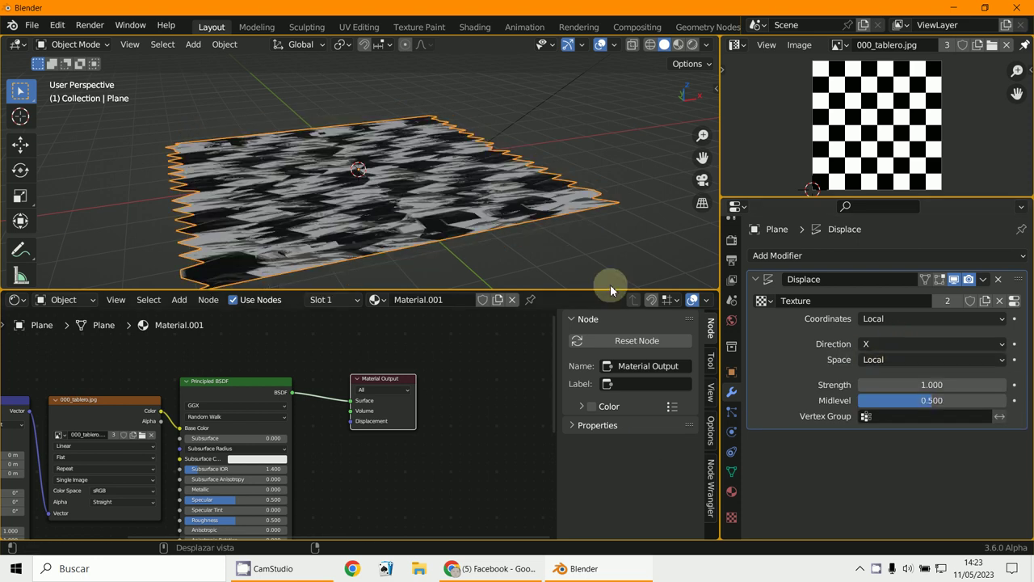
{"action": "left_click", "coordinate": [883, 346]}
{"action": "left_click", "coordinate": [879, 370]}
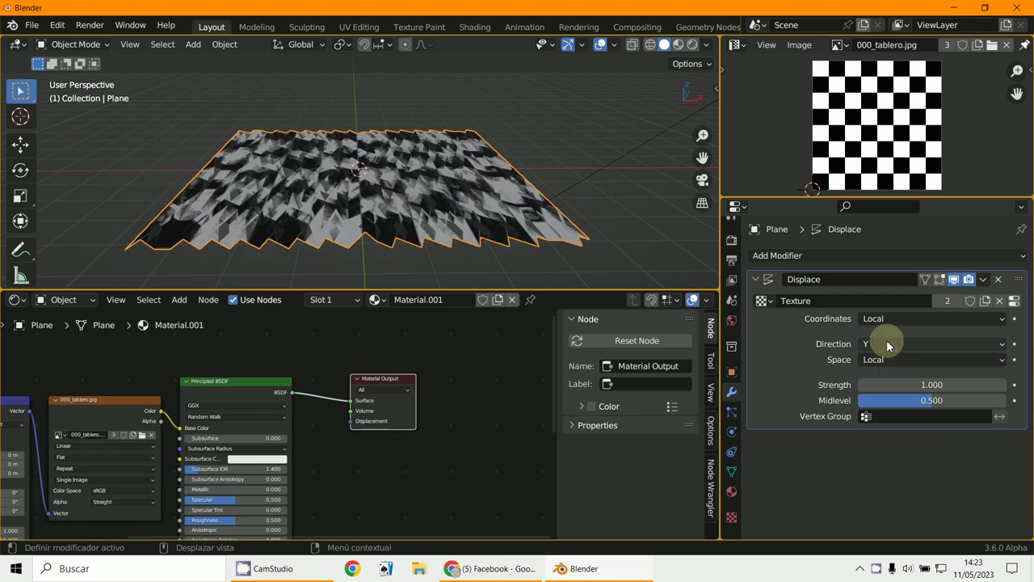
{"action": "left_click", "coordinate": [886, 343]}
{"action": "left_click", "coordinate": [879, 393]}
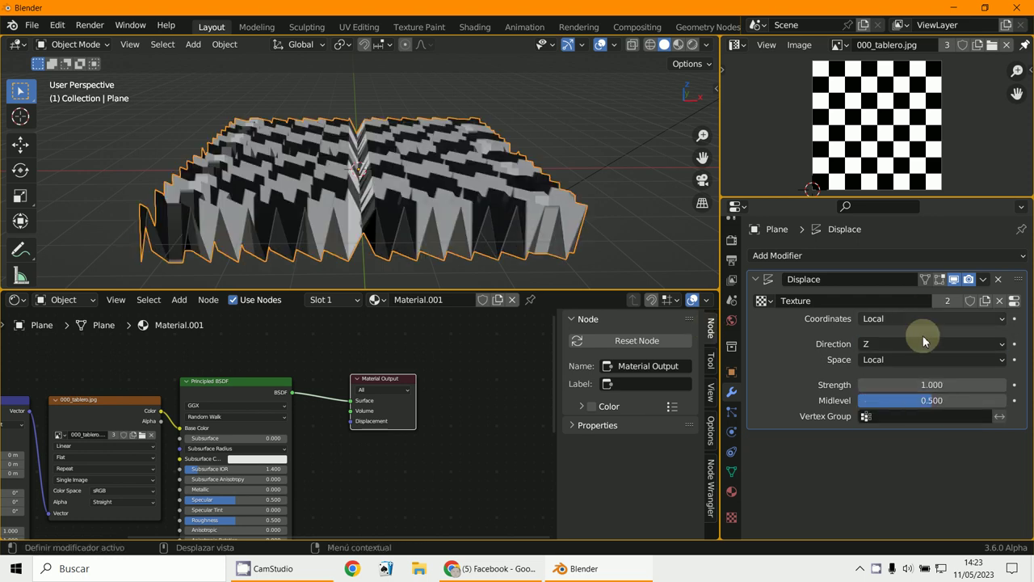
{"action": "left_click", "coordinate": [878, 360]}
{"action": "left_click", "coordinate": [879, 393]}
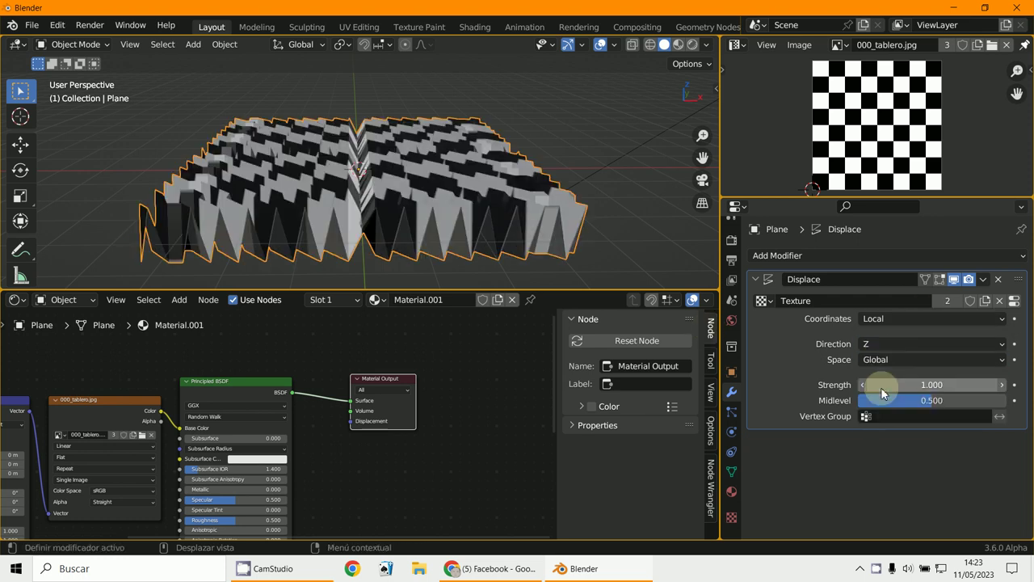
- Try the Normal and RGB to XYZ displacement directions and lower the Displace midlevel to 0.428
{"action": "left_click", "coordinate": [875, 346]}
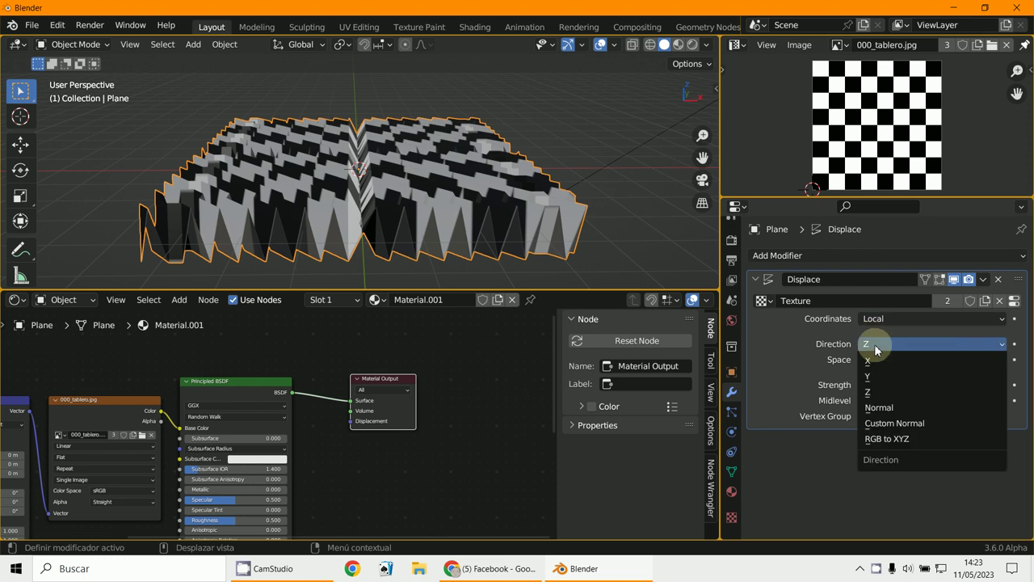
{"action": "left_click", "coordinate": [878, 407]}
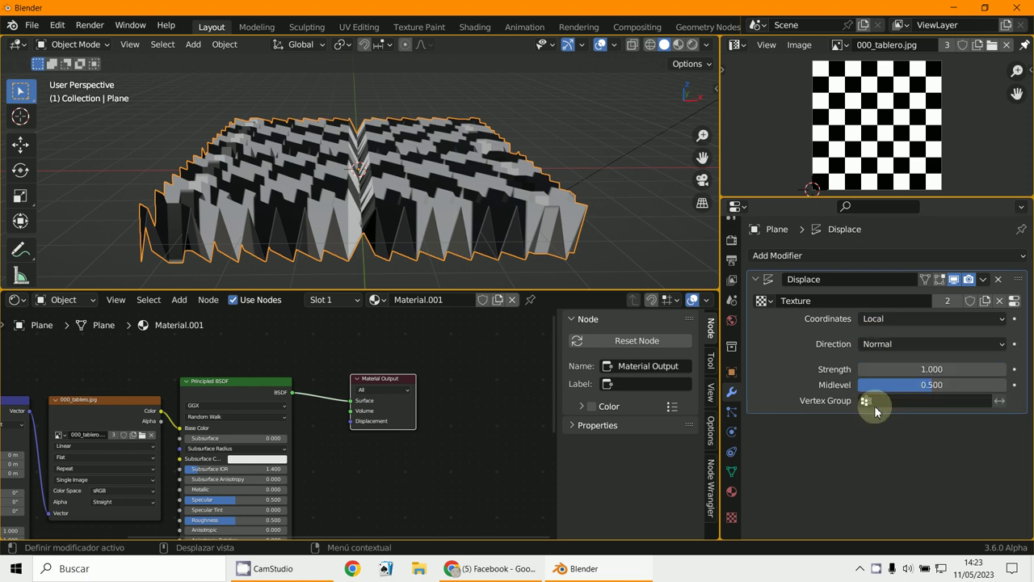
{"action": "left_click", "coordinate": [876, 346]}
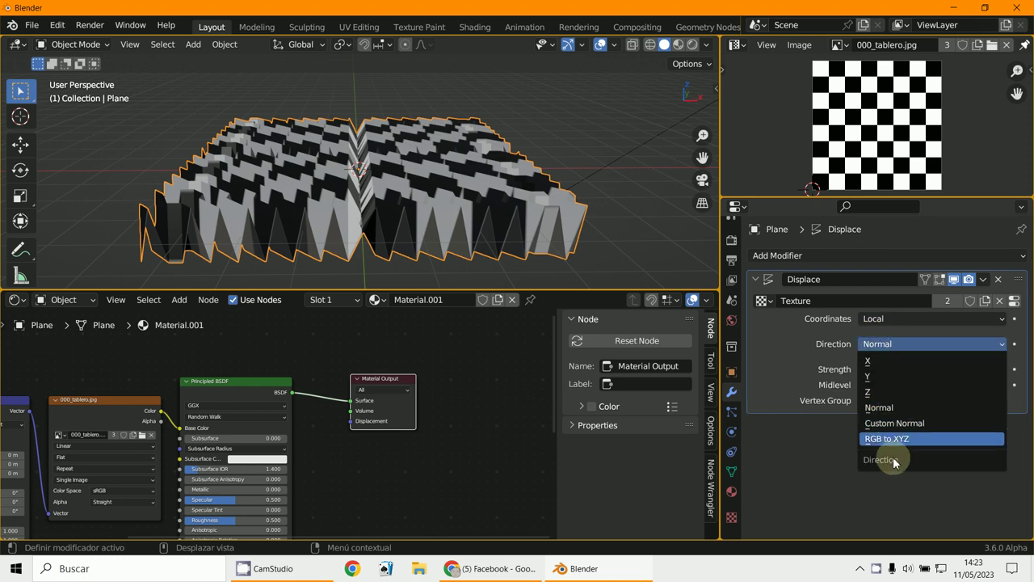
{"action": "left_click", "coordinate": [894, 441]}
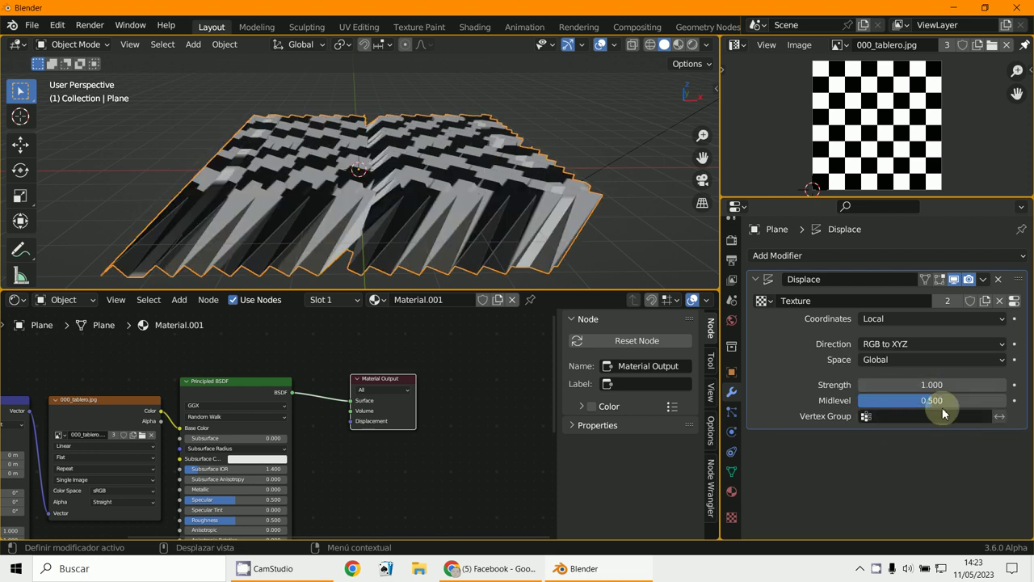
{"action": "left_click_drag", "start_coordinate": [912, 412], "coordinate": [646, 266]}
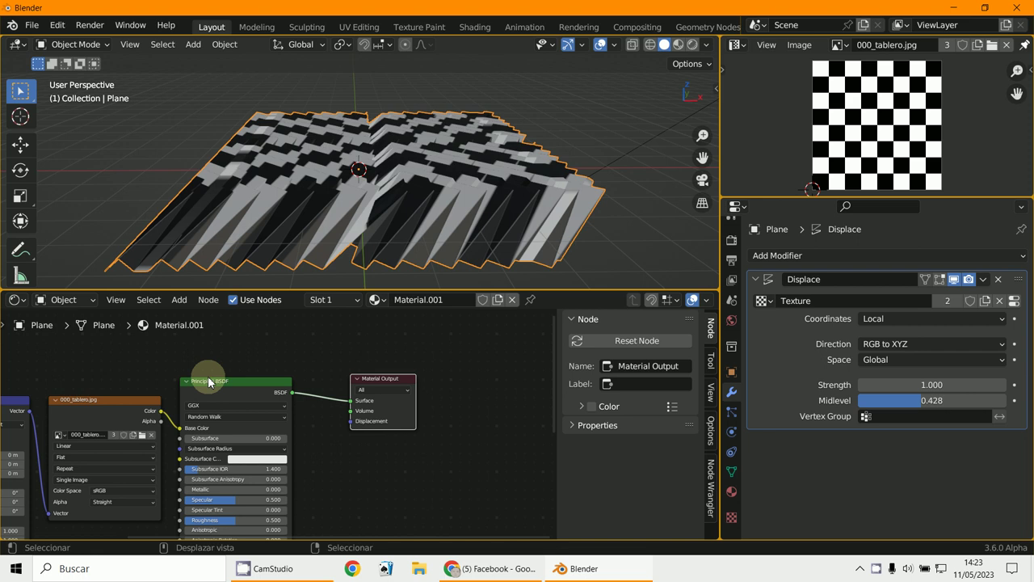
- Set the Displace modifier's texture coordinates to UV, matching the material's Texture Coordinate node
{"action": "scroll", "coordinate": [210, 404], "scroll_direction": "left", "scroll_amount": 6, "text": "ctrl"}
{"action": "scroll", "coordinate": [282, 414], "scroll_direction": "up", "scroll_amount": 3}
{"action": "scroll", "coordinate": [159, 463], "scroll_direction": "up", "scroll_amount": 2, "text": "shift"}
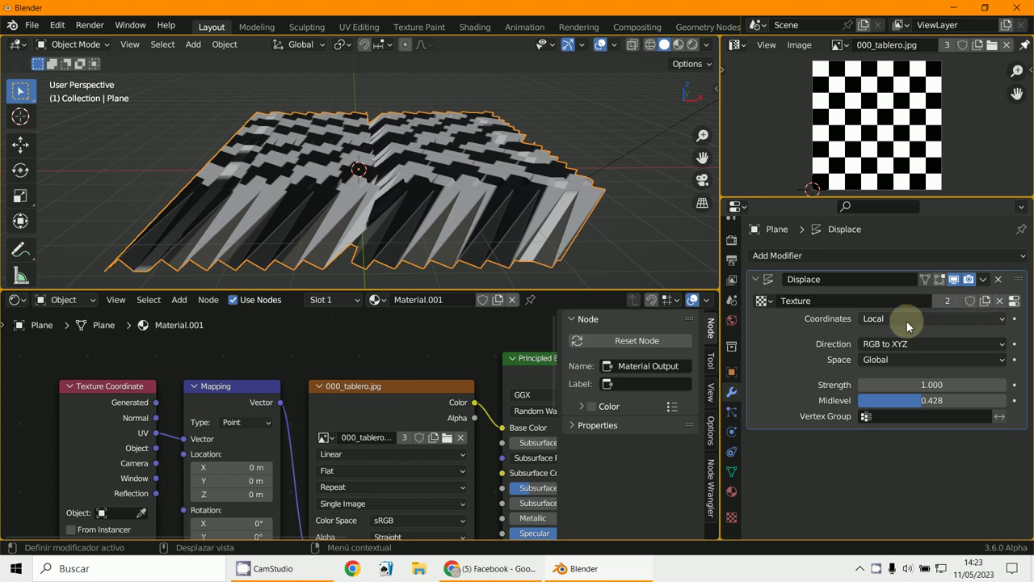
{"action": "left_click", "coordinate": [880, 320]}
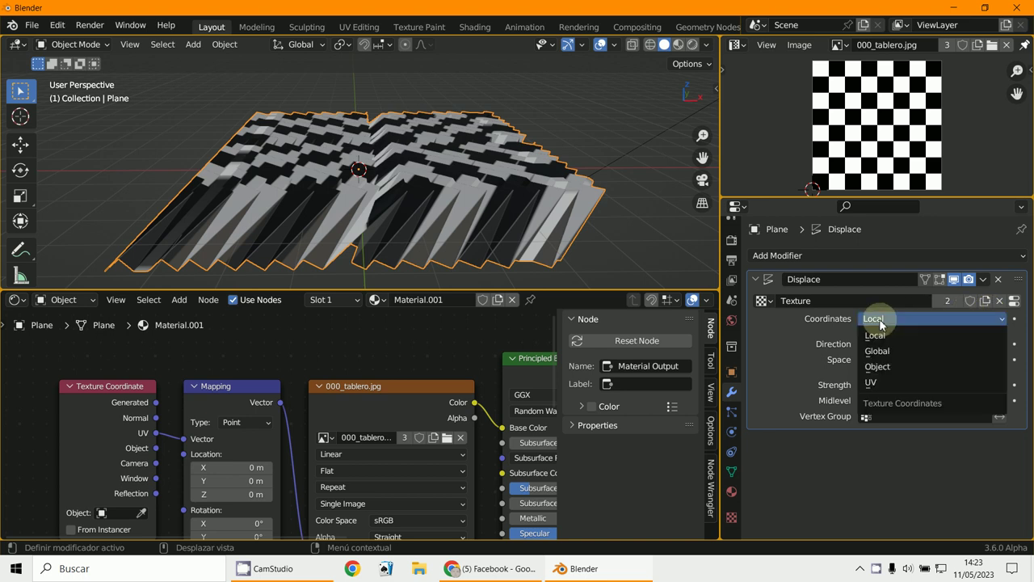
{"action": "left_click", "coordinate": [883, 383]}
- Unwrap the whole plane in Edit Mode from the top view and return to Object Mode
{"action": "mouse_move", "coordinate": [555, 203]}
{"action": "middle_mouse_down"}
{"action": "mouse_move", "coordinate": [539, 241]}
{"action": "mouse_move", "coordinate": [546, 197]}
{"action": "middle_mouse_up"}
{"action": "key", "text": "KP_7"}
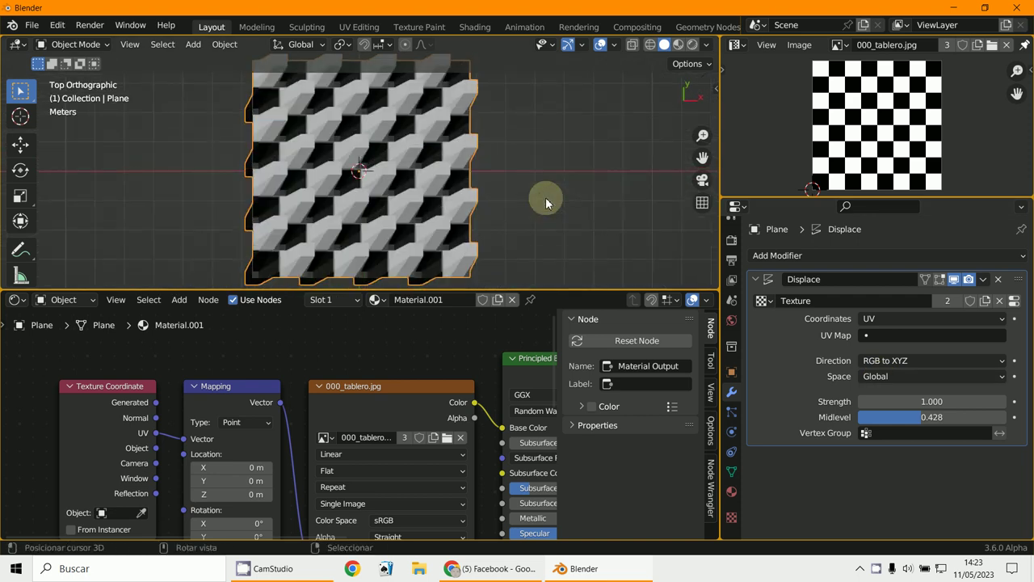
{"action": "scroll", "coordinate": [546, 197], "scroll_direction": "down", "scroll_amount": 4}
{"action": "scroll", "coordinate": [545, 198], "scroll_direction": "up", "scroll_amount": 1, "text": "shift"}
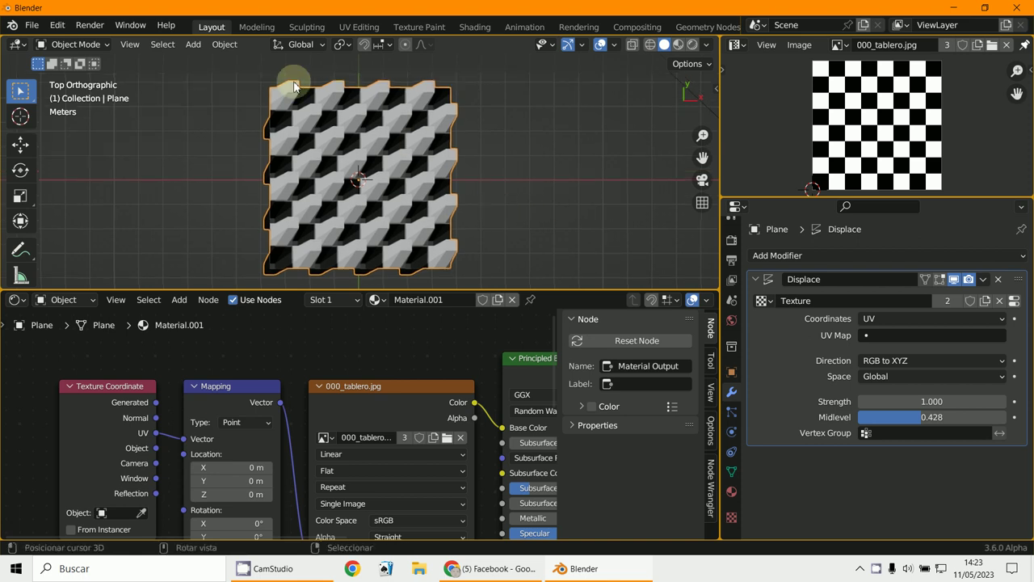
{"action": "left_click", "coordinate": [73, 44]}
{"action": "left_click", "coordinate": [73, 77]}
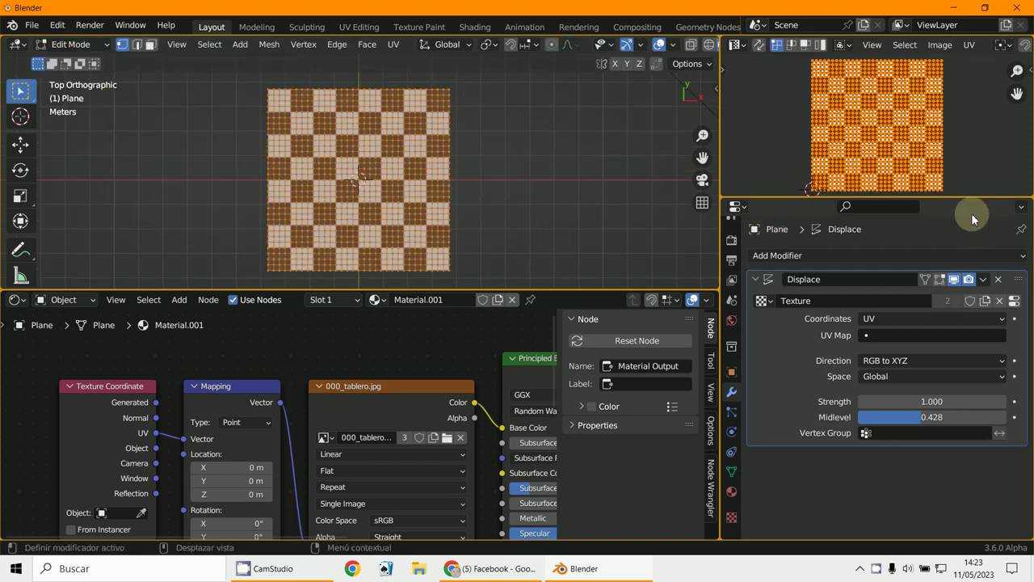
{"action": "left_click_drag", "start_coordinate": [964, 202], "coordinate": [959, 343]}
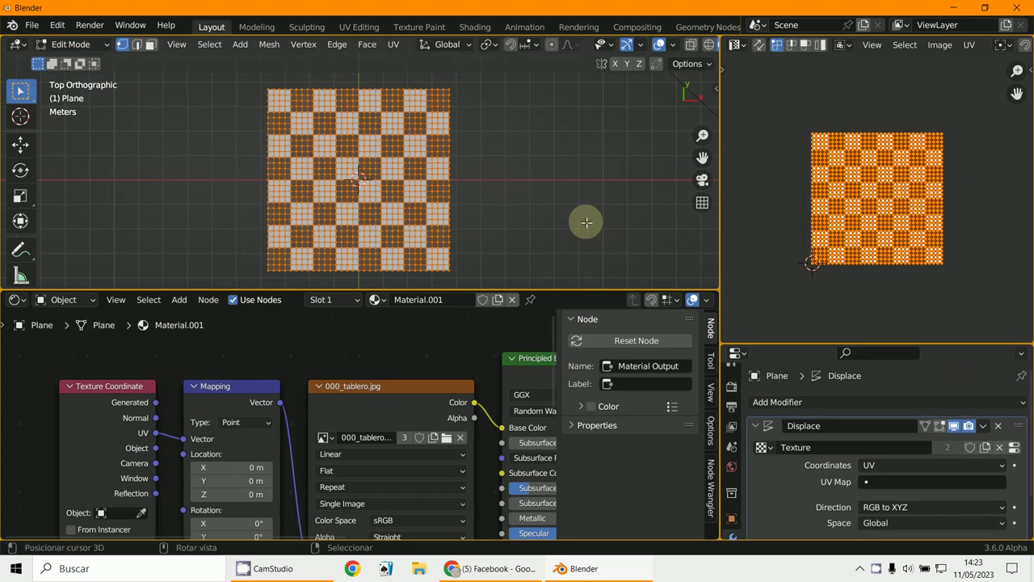
{"action": "key", "text": "u"}
{"action": "left_click", "coordinate": [527, 192]}
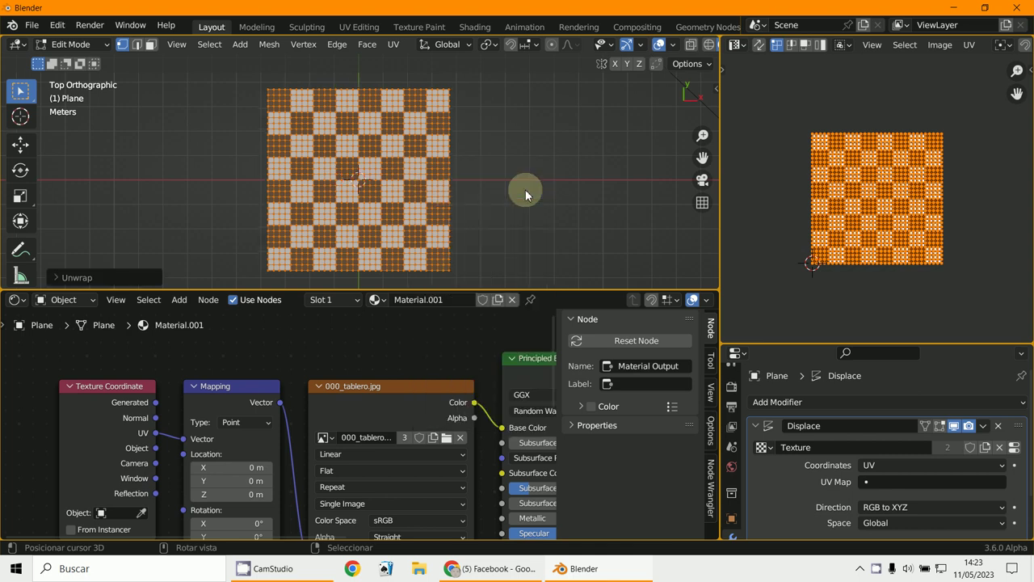
{"action": "left_click", "coordinate": [66, 45]}
{"action": "left_click", "coordinate": [73, 63]}
- Assign UVMap as the UV map of the Displace modifier
{"action": "middle_click_drag", "start_coordinate": [347, 180], "coordinate": [365, 95]}
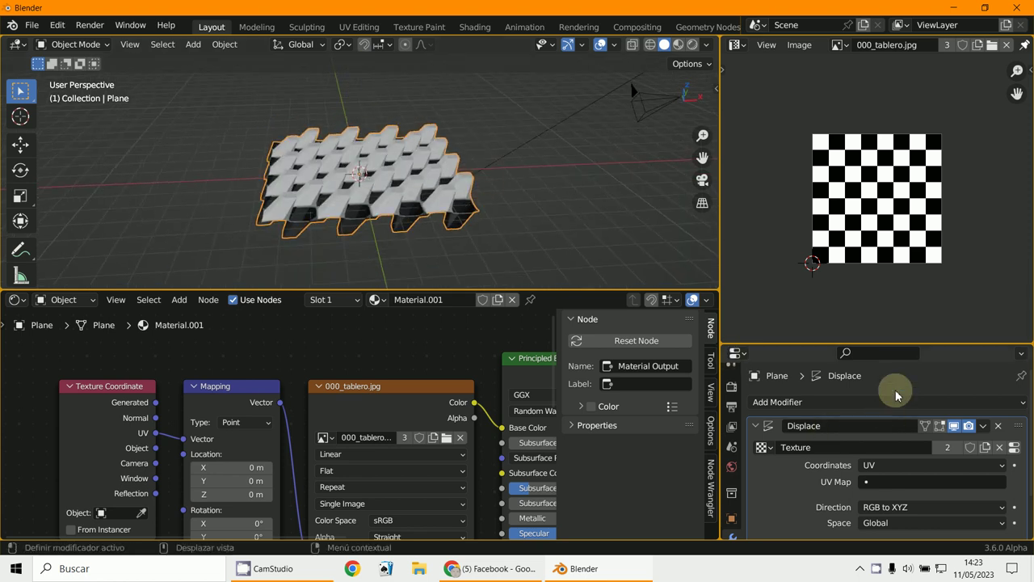
{"action": "left_click_drag", "start_coordinate": [925, 344], "coordinate": [921, 189]}
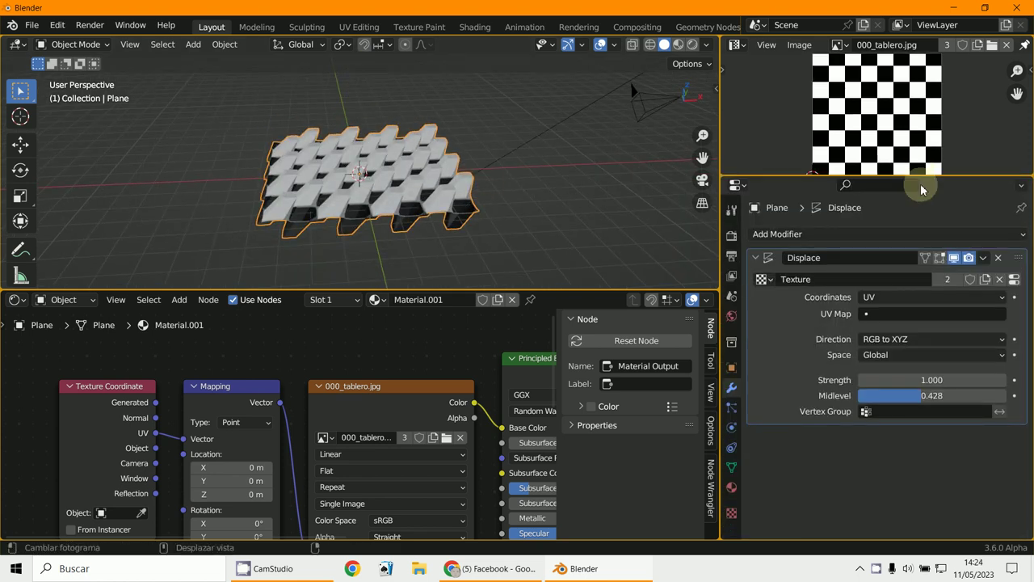
{"action": "left_click", "coordinate": [866, 313]}
{"action": "left_click", "coordinate": [873, 336]}
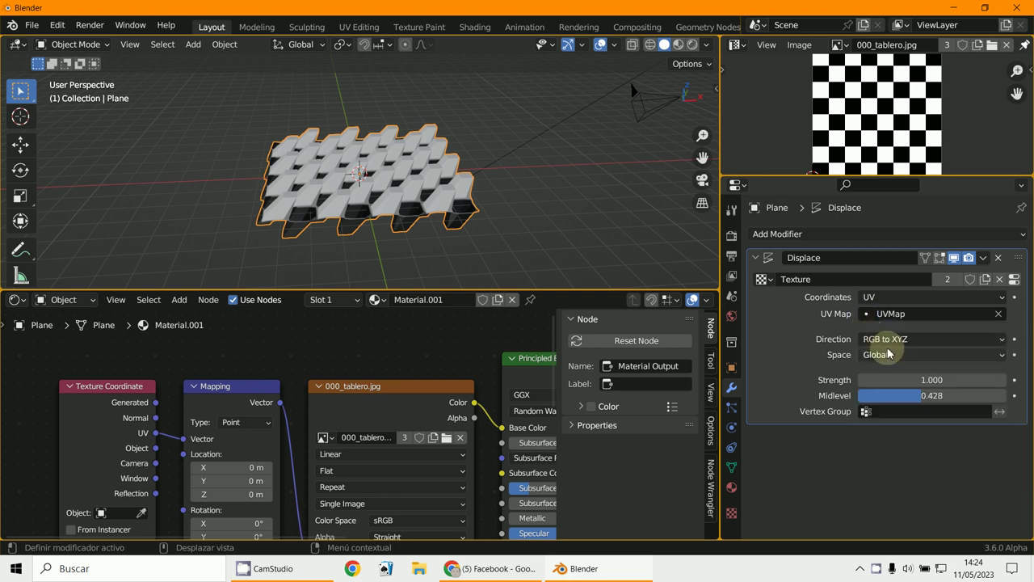
- Set the Displace direction to Custom Normal and the midlevel to 0.500
{"action": "left_click", "coordinate": [878, 339]}
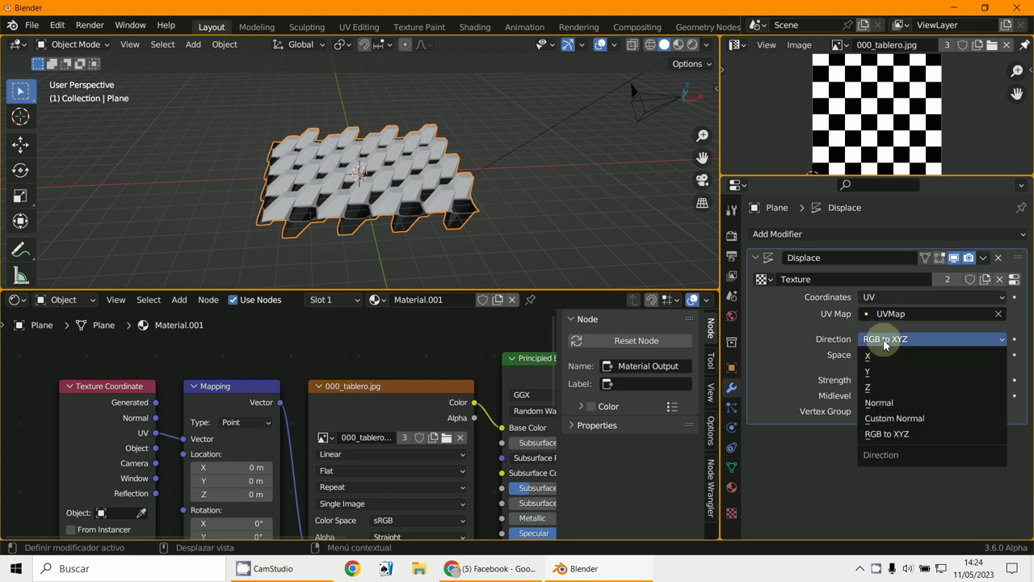
{"action": "left_click", "coordinate": [893, 418]}
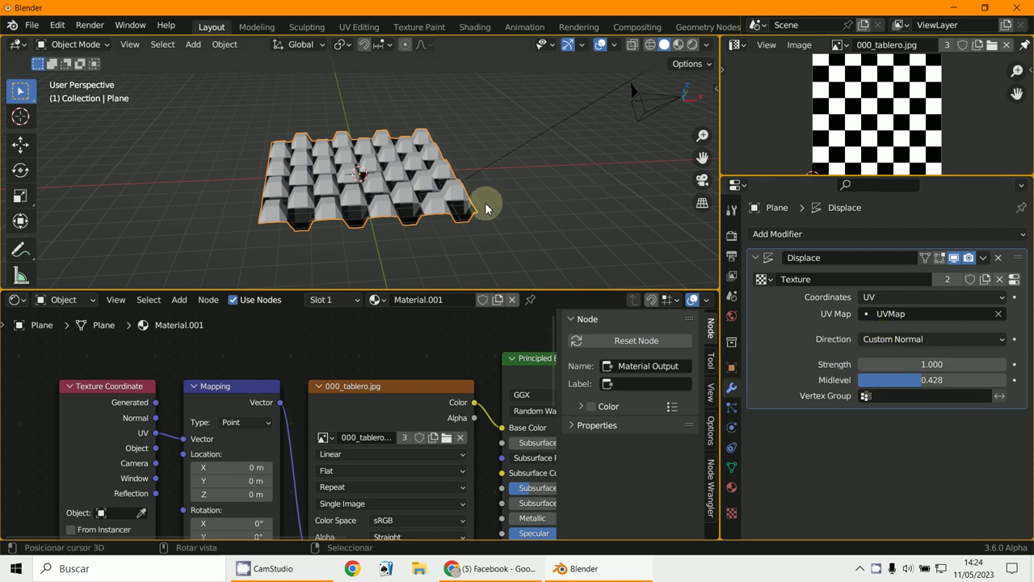
{"action": "scroll", "coordinate": [485, 203], "scroll_direction": "up", "scroll_amount": 5}
{"action": "middle_click_drag", "start_coordinate": [487, 204], "coordinate": [484, 166]}
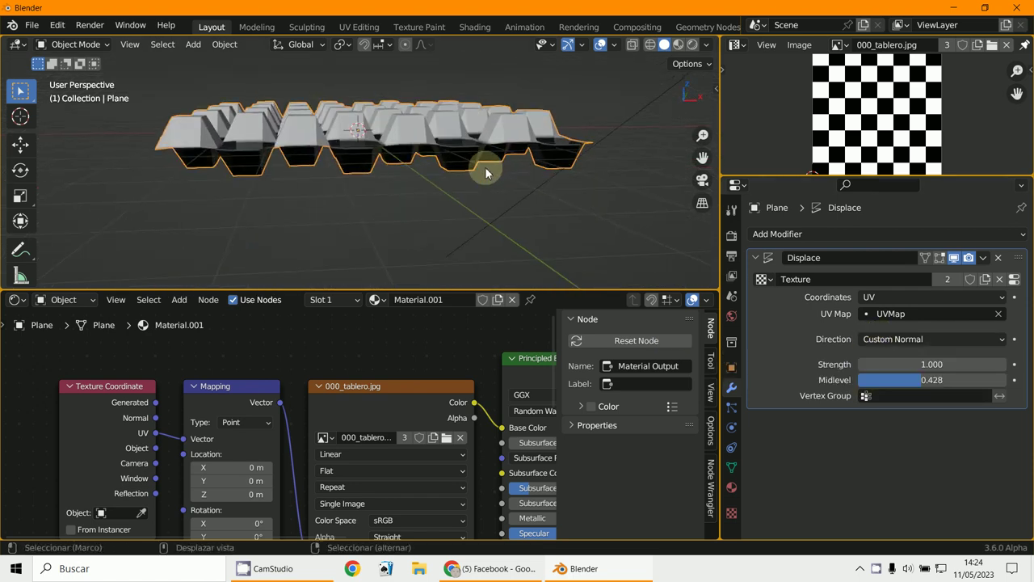
{"action": "left_click_drag", "start_coordinate": [927, 382], "coordinate": [422, 275]}
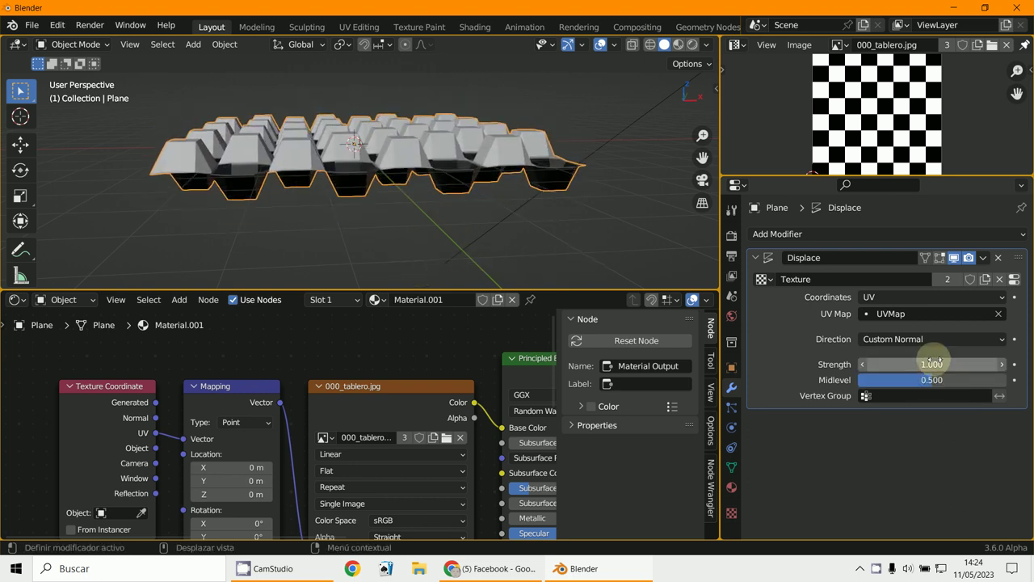
- Try the Displace modifier's strength at a negative value, at 0 and at 0.025 on the plane
{"action": "left_click_drag", "start_coordinate": [932, 362], "coordinate": [419, 226]}
{"action": "left_click", "coordinate": [935, 362]}
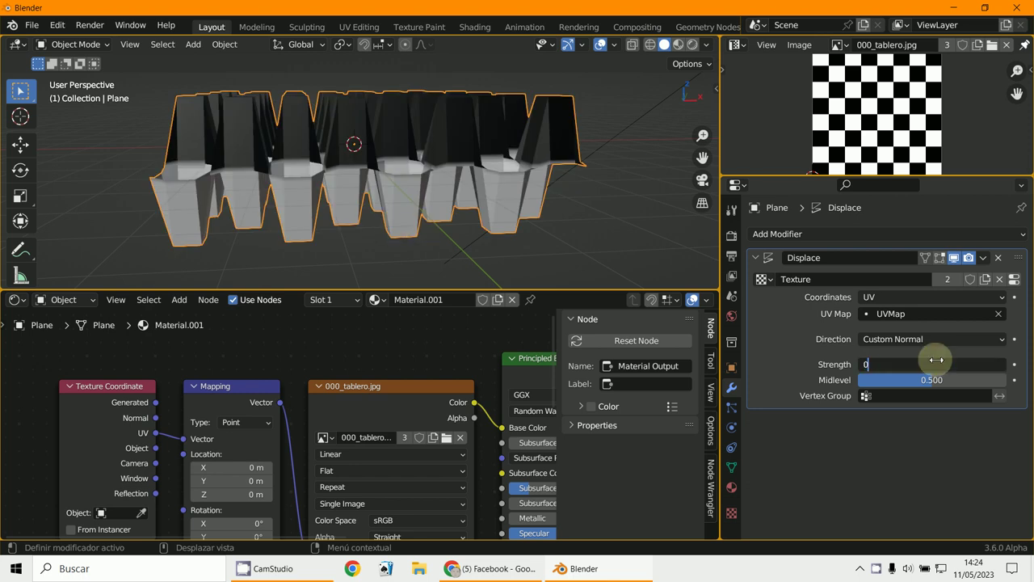
{"action": "type", "text": "0"}
{"action": "key", "text": "Return"}
{"action": "left_click", "coordinate": [944, 365]}
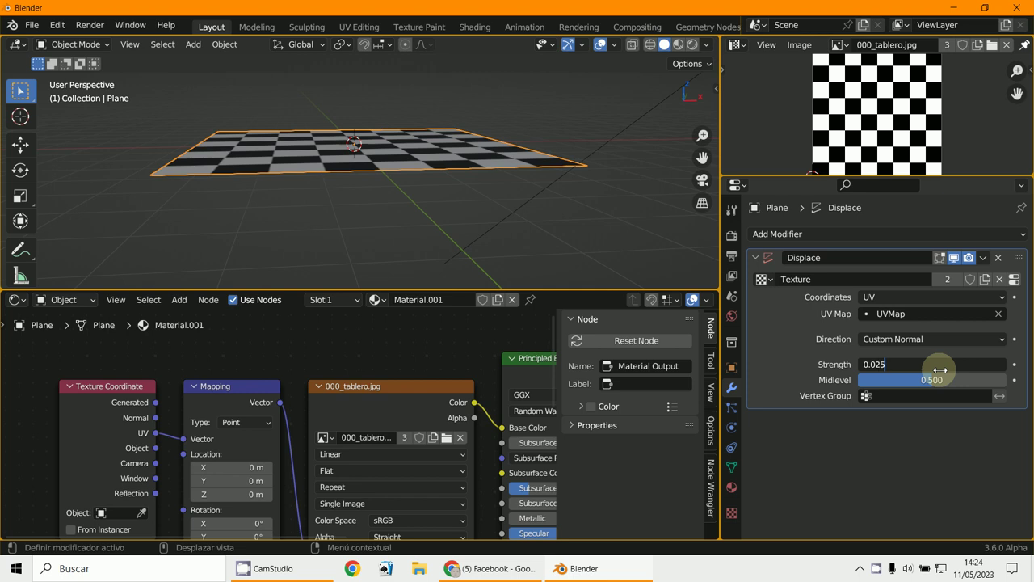
{"action": "type", "text": "0.025"}
{"action": "key", "text": "Return"}
{"action": "scroll", "coordinate": [554, 261], "scroll_direction": "up", "scroll_amount": 3}
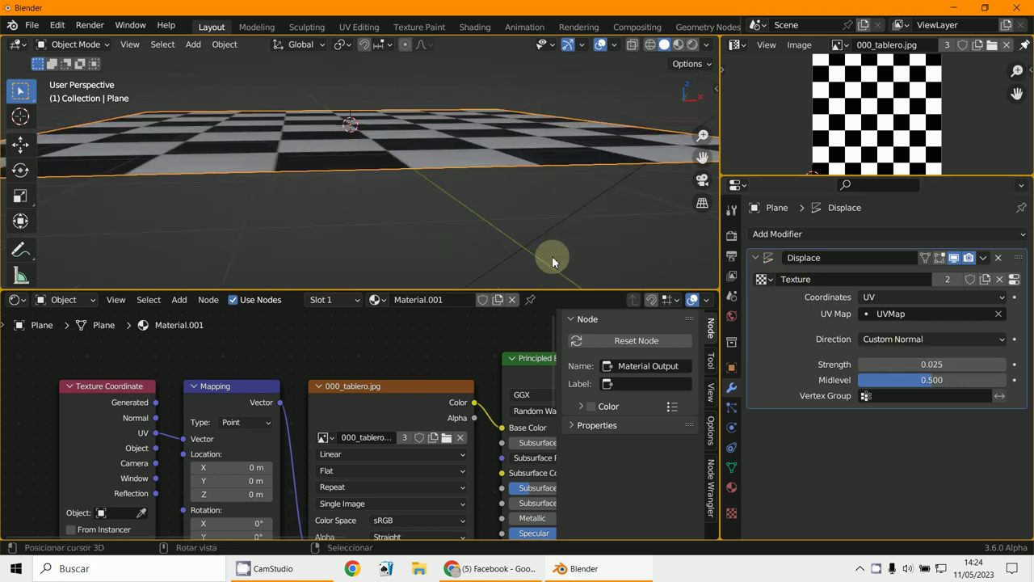
{"action": "scroll", "coordinate": [546, 265], "scroll_direction": "up", "scroll_amount": 4}
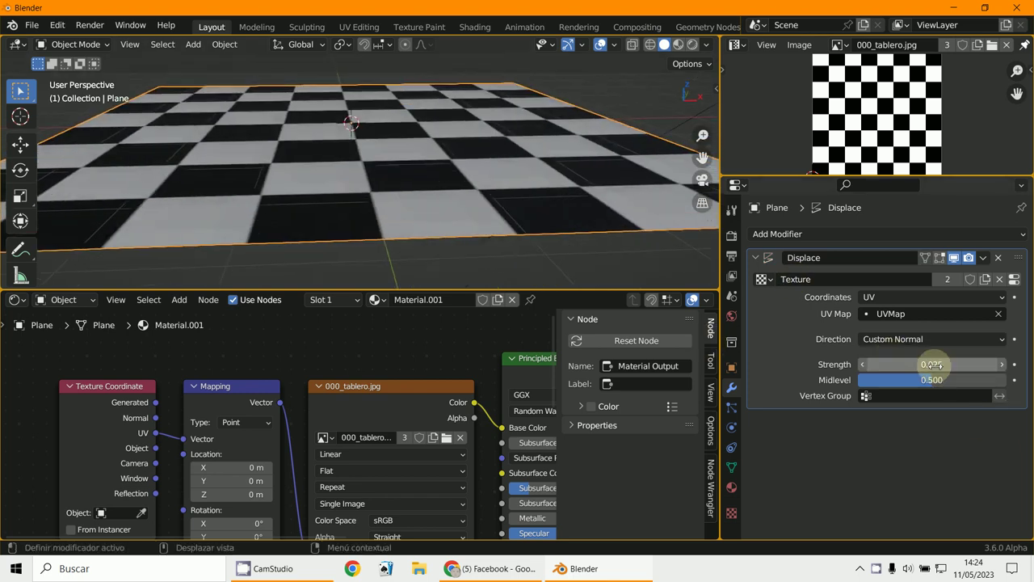
- Try a much stronger displacement on the plane, and reduce the Displace strength to 0.080
{"action": "left_click", "coordinate": [934, 365]}
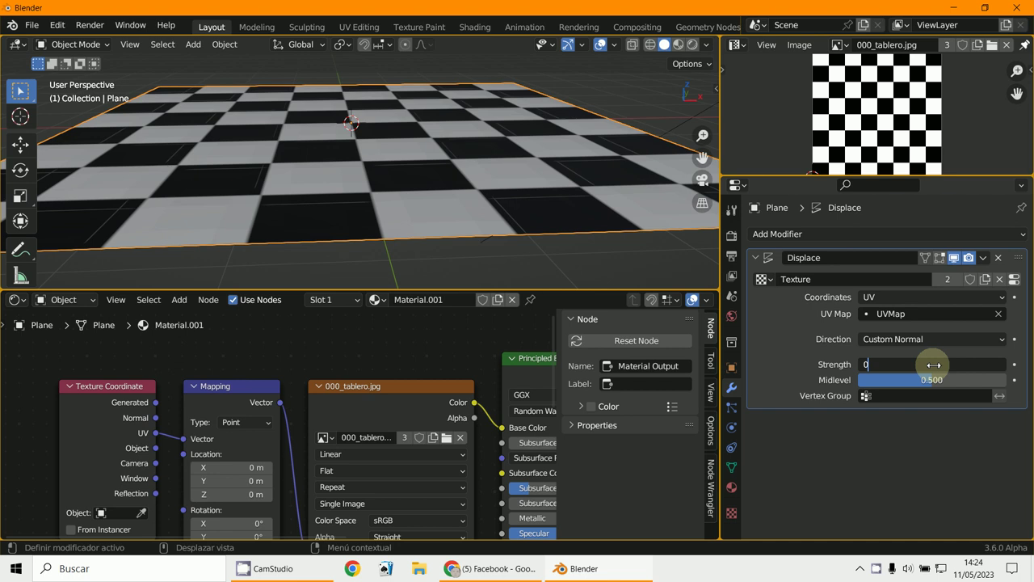
{"action": "key", "text": "Return"}
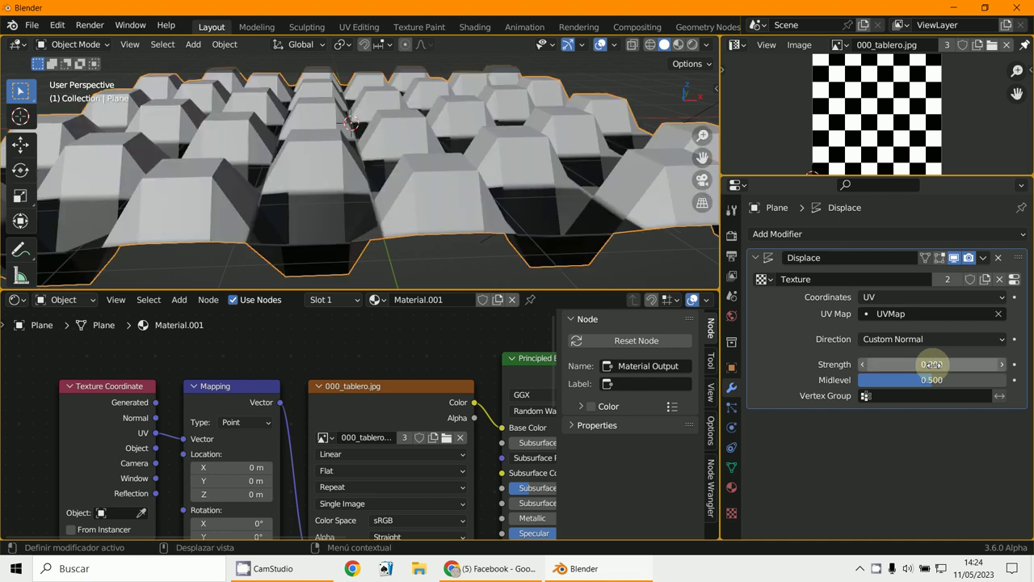
{"action": "left_click", "coordinate": [927, 366]}
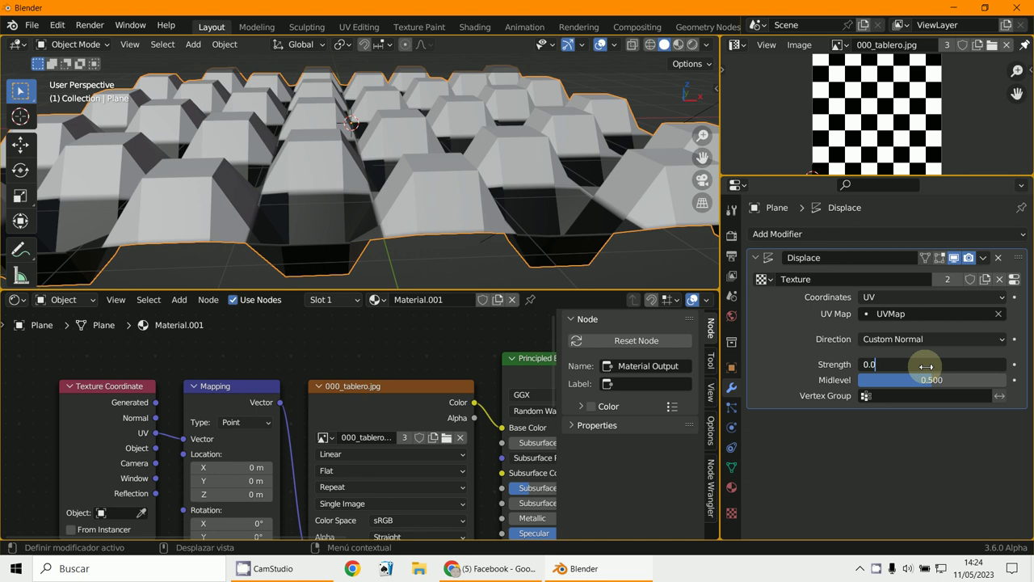
{"action": "key", "text": "Return"}
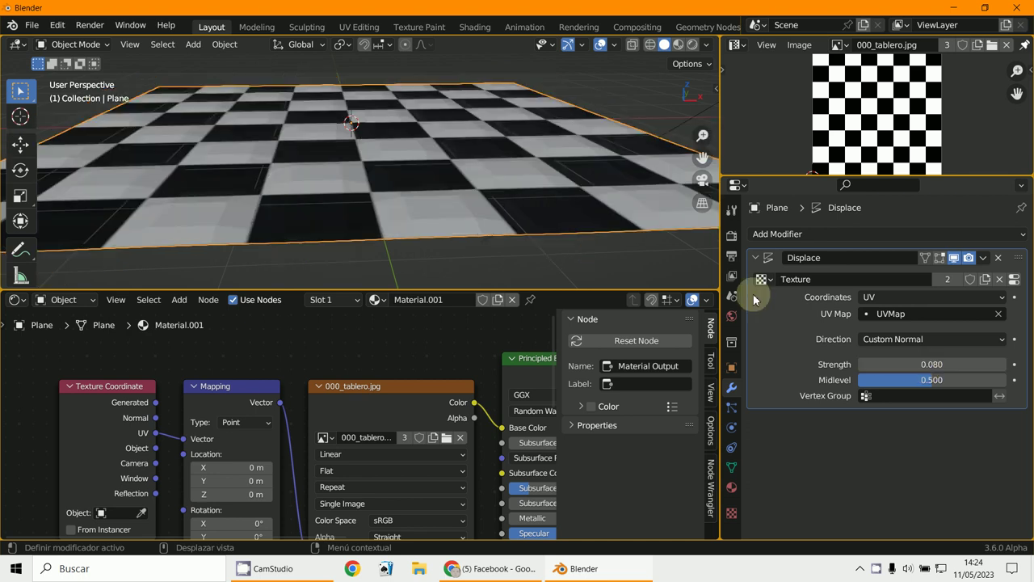
{"action": "middle_click_drag", "start_coordinate": [641, 221], "coordinate": [573, 214]}
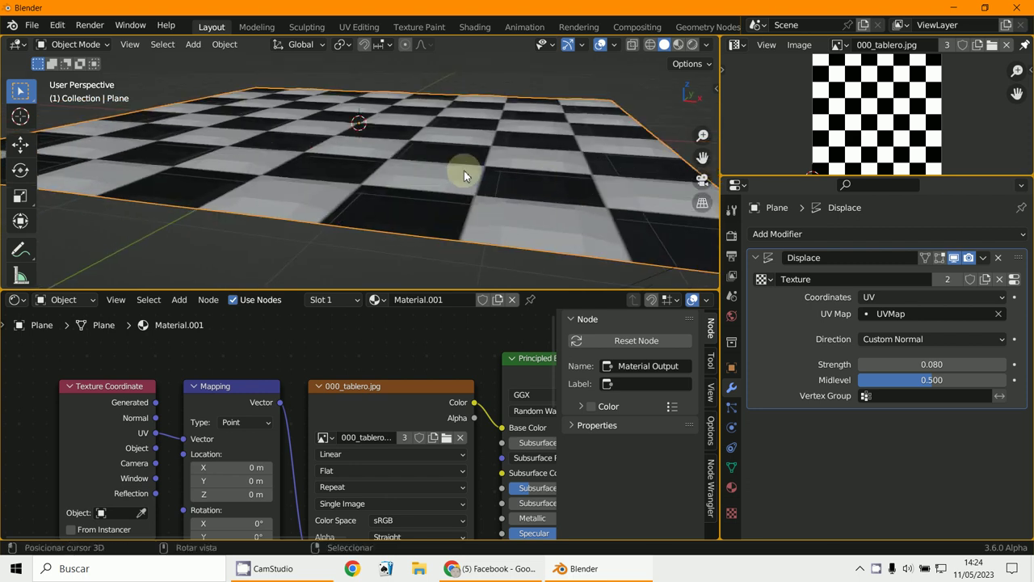
- Add a Subdivision Surface modifier to the plane and place it above the Displace modifier in the stack
{"action": "left_click", "coordinate": [770, 236]}
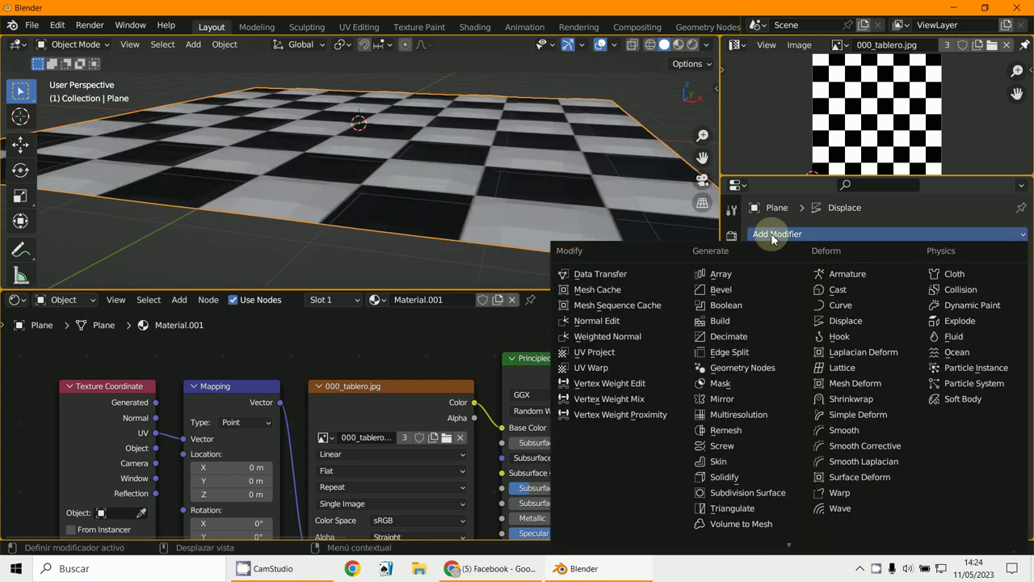
{"action": "left_click", "coordinate": [759, 494]}
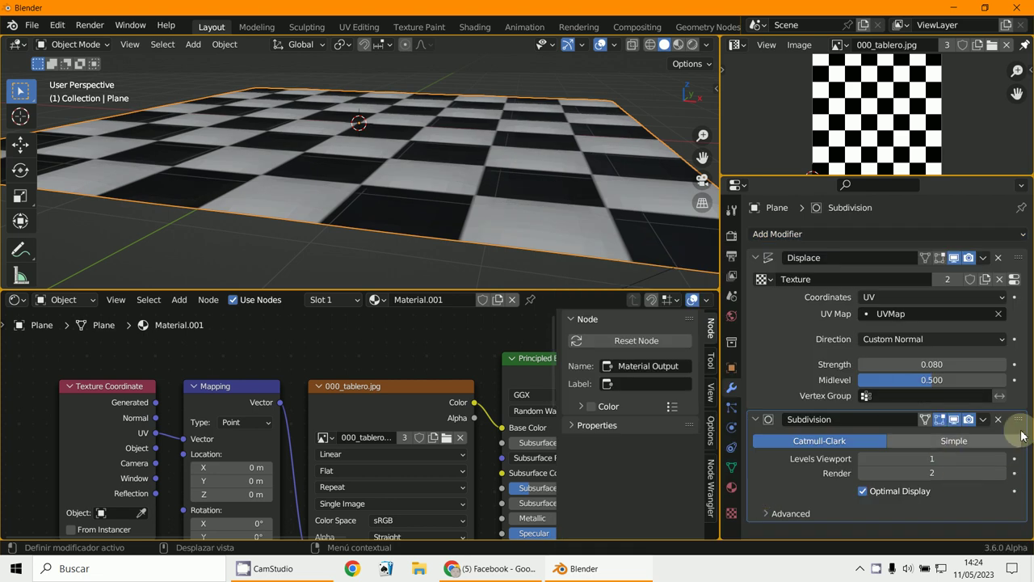
{"action": "left_click_drag", "start_coordinate": [1017, 421], "coordinate": [1019, 245]}
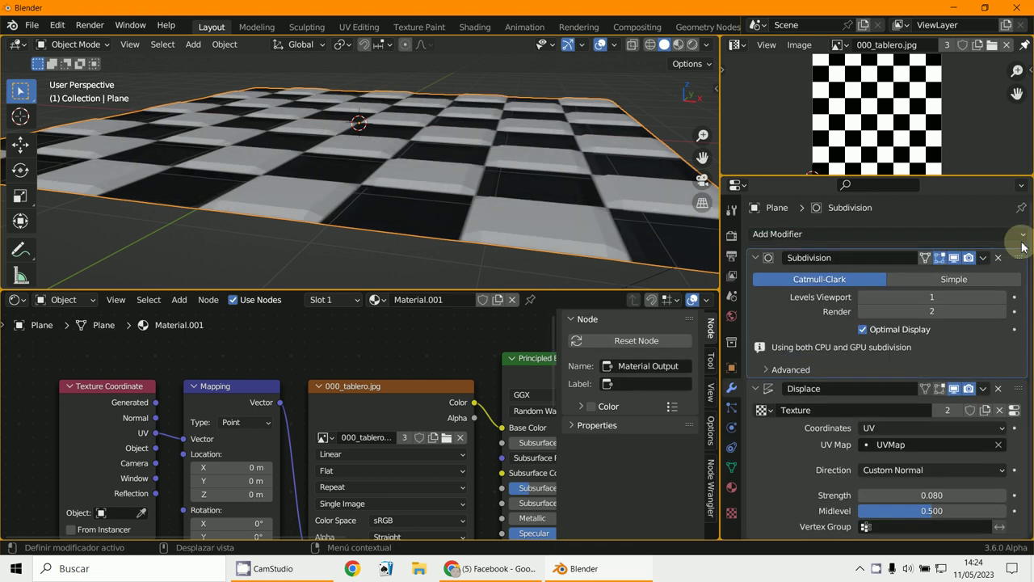
- Raise the Subdivision modifier's viewport and render levels to 3
{"action": "left_click", "coordinate": [1003, 297]}
{"action": "left_click", "coordinate": [1003, 297]}
{"action": "left_click", "coordinate": [1003, 311]}
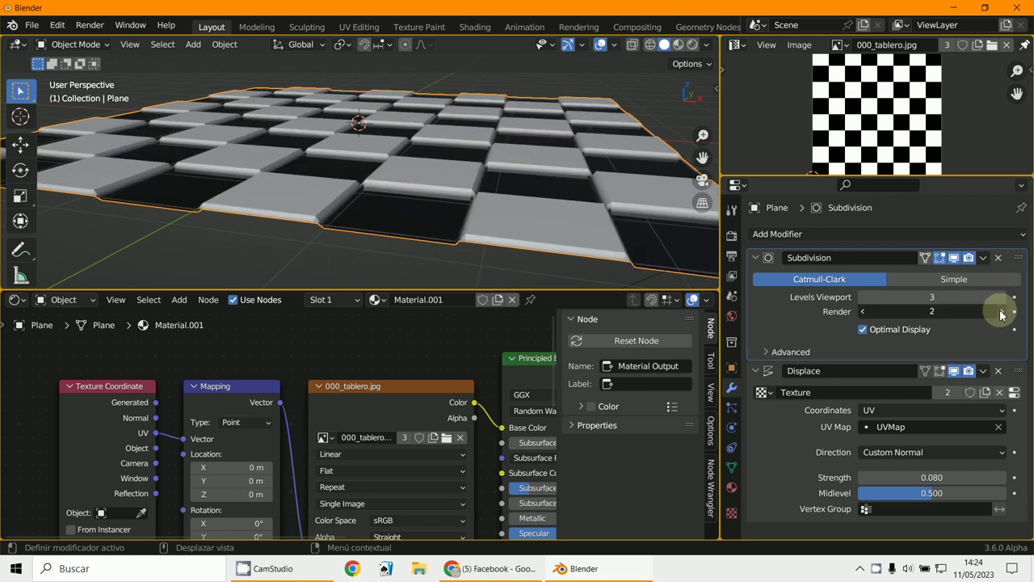
- Enable the Statistics overlay in the 3D viewport
{"action": "left_click", "coordinate": [582, 46]}
{"action": "left_click", "coordinate": [616, 45]}
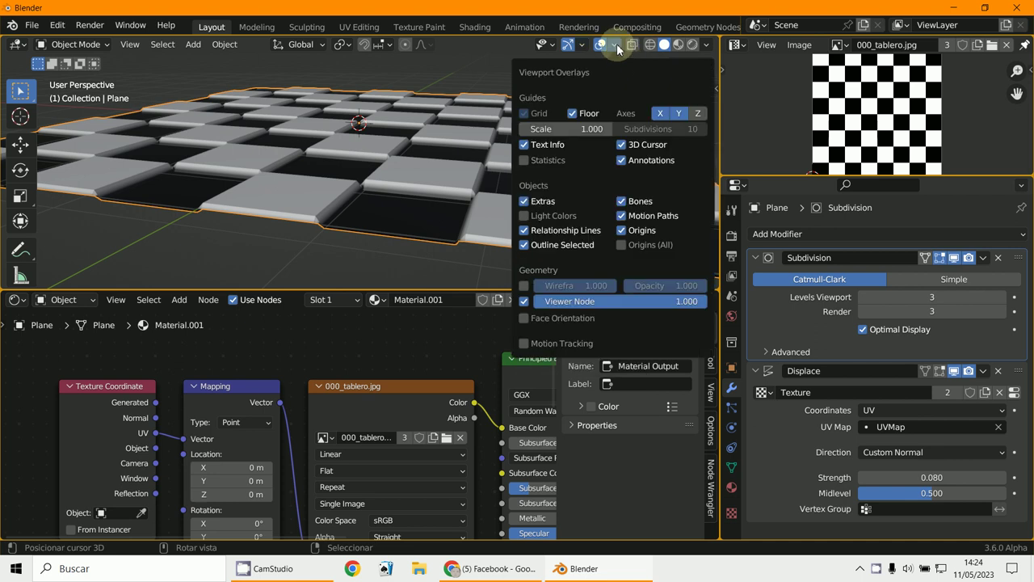
{"action": "left_click", "coordinate": [612, 46]}
{"action": "left_click", "coordinate": [520, 154]}
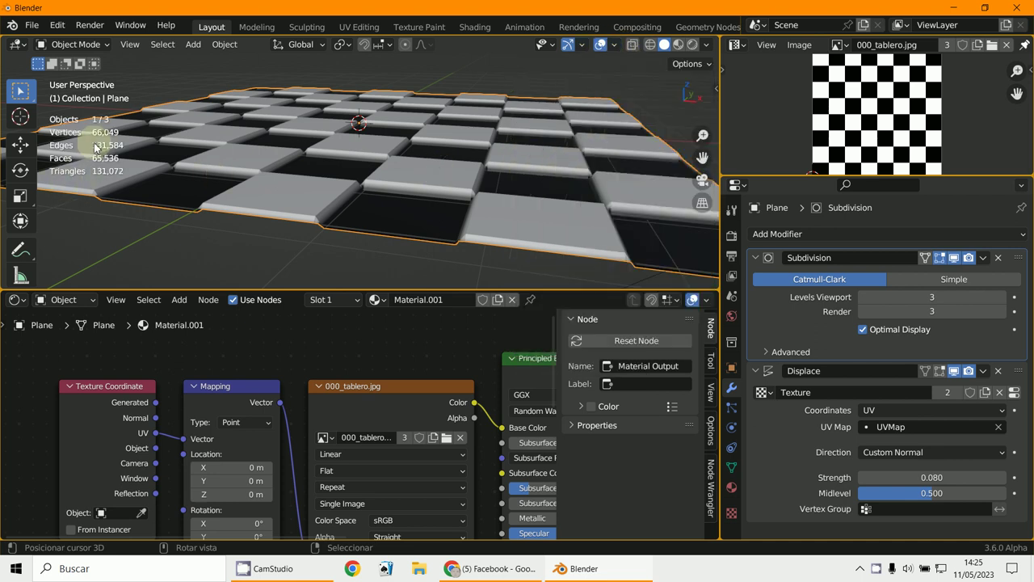
- Inspect the displaced squares up close, reduce the Subdivision viewport levels to 2 and lower the render levels by one
{"action": "middle_click_drag", "start_coordinate": [439, 203], "coordinate": [270, 193]}
{"action": "scroll", "coordinate": [73, 162], "scroll_direction": "up", "scroll_amount": 3}
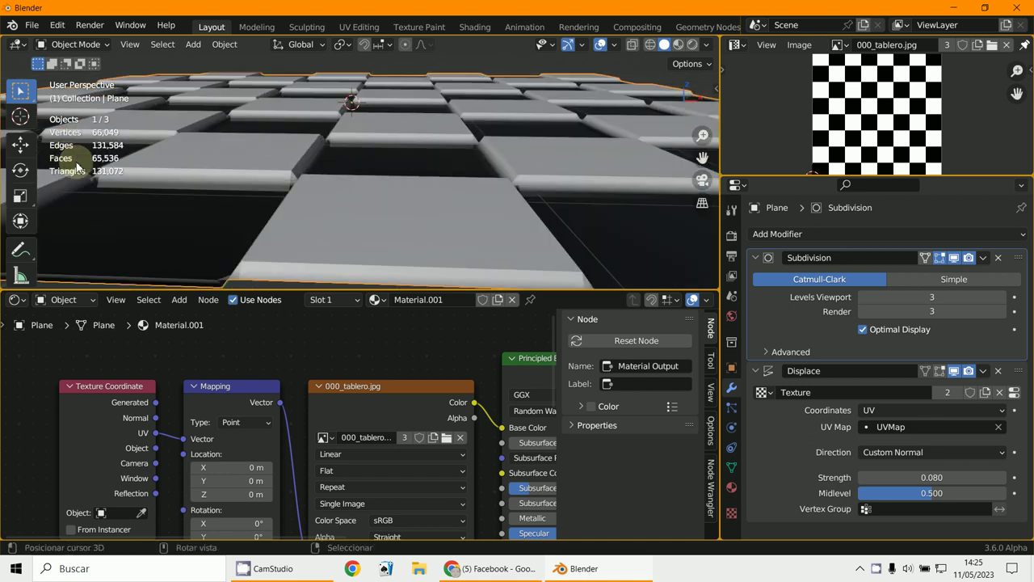
{"action": "scroll", "coordinate": [81, 161], "scroll_direction": "down", "scroll_amount": 3}
{"action": "scroll", "coordinate": [97, 166], "scroll_direction": "up", "scroll_amount": 1}
{"action": "scroll", "coordinate": [360, 250], "scroll_direction": "up", "scroll_amount": 2}
{"action": "scroll", "coordinate": [360, 246], "scroll_direction": "down", "scroll_amount": 4}
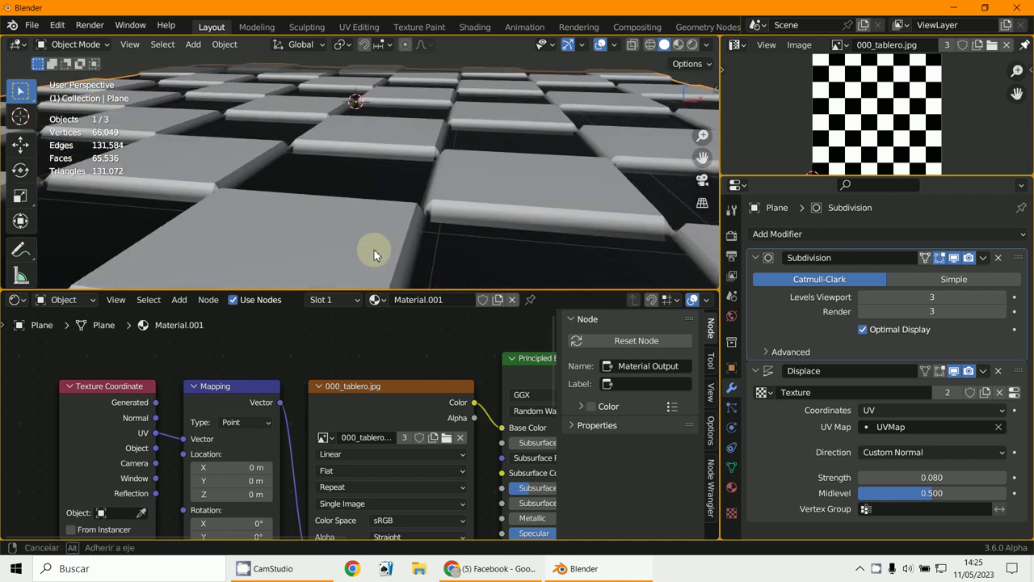
{"action": "scroll", "coordinate": [362, 215], "scroll_direction": "down", "scroll_amount": 2}
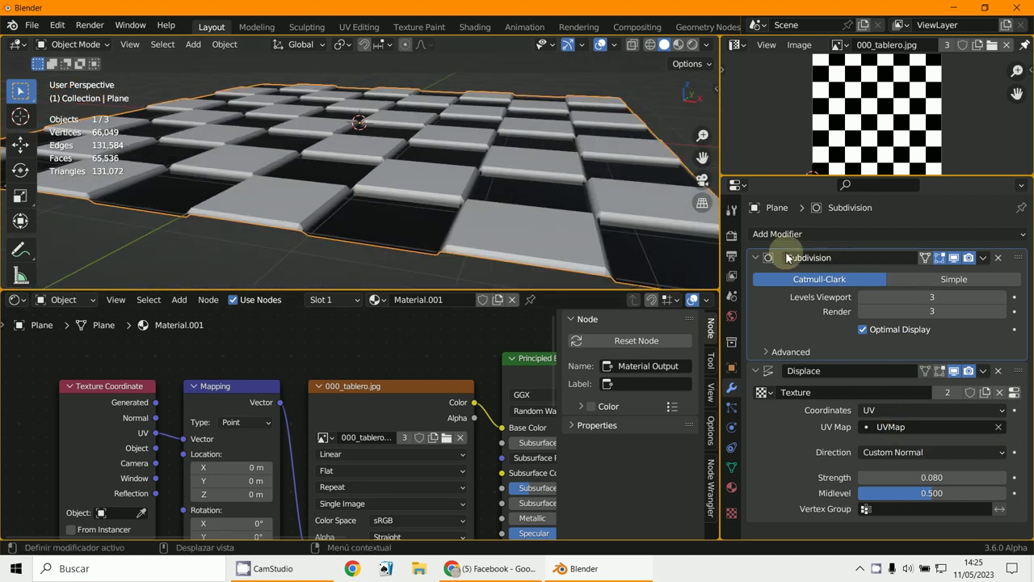
{"action": "left_click", "coordinate": [864, 296]}
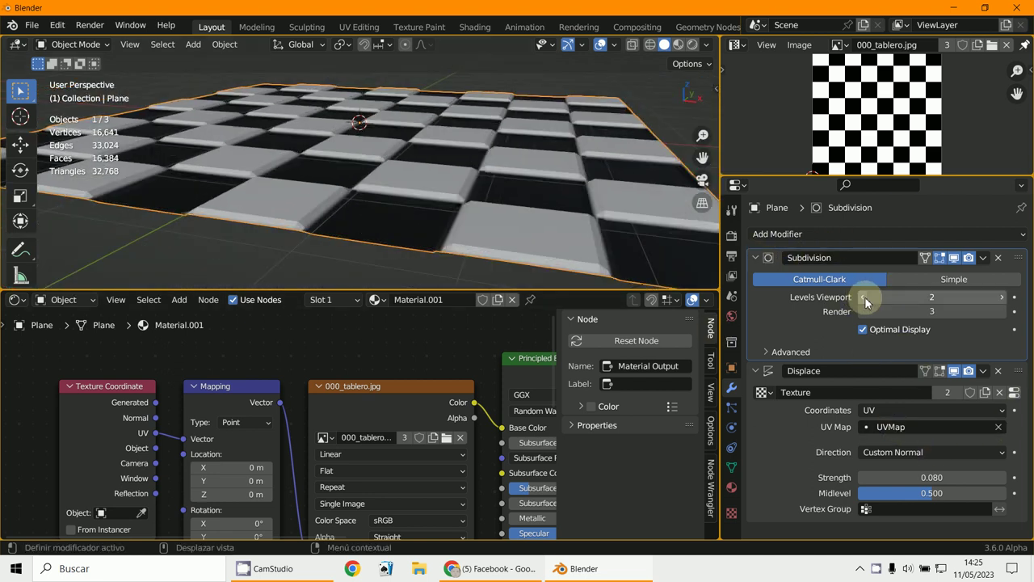
{"action": "left_click", "coordinate": [862, 312]}
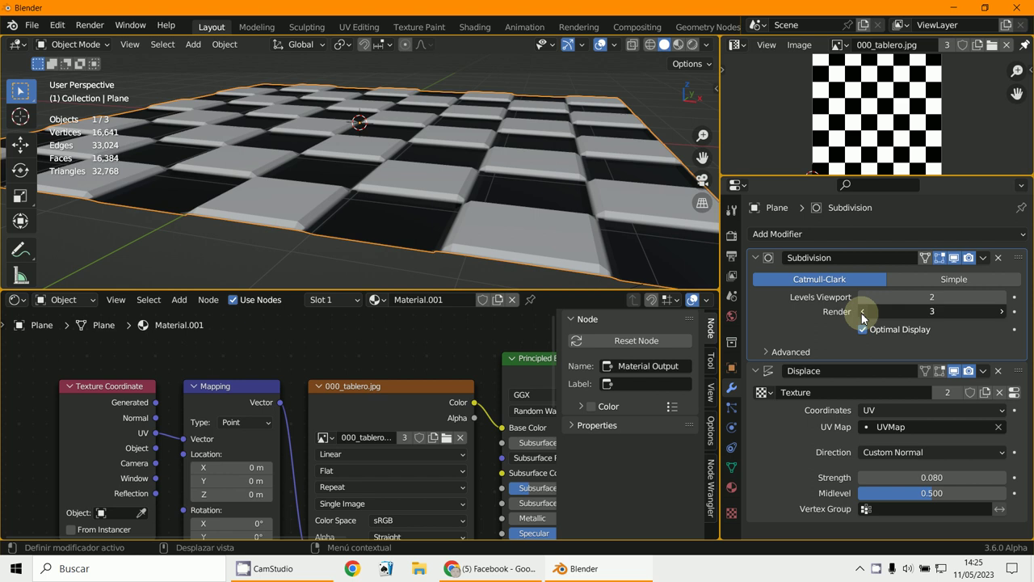
- Collapse the Subdivision modifier's settings, try a negative Displace strength and settle on a strength of 0.480
{"action": "left_click", "coordinate": [755, 258]}
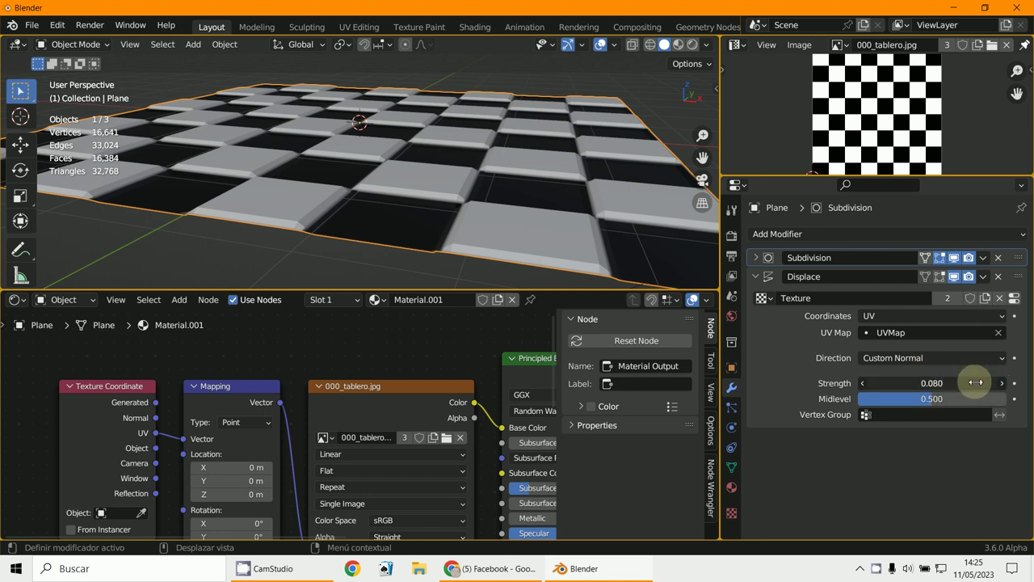
{"action": "left_click_drag", "start_coordinate": [976, 382], "coordinate": [450, 242]}
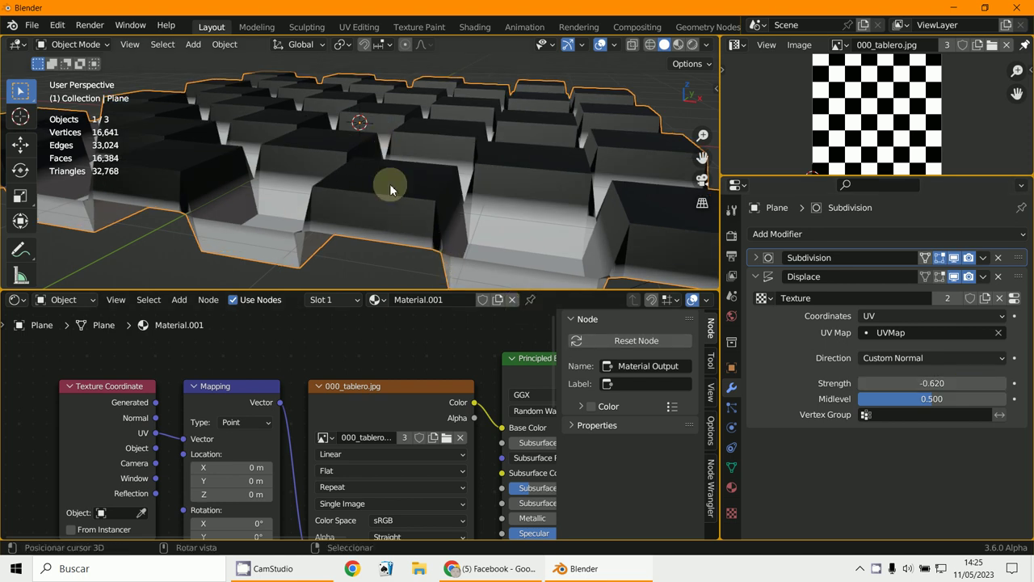
{"action": "left_click_drag", "start_coordinate": [934, 383], "coordinate": [432, 250]}
{"action": "middle_click_drag", "start_coordinate": [446, 250], "coordinate": [531, 239]}
{"action": "scroll", "coordinate": [531, 239], "scroll_direction": "down", "scroll_amount": 3}
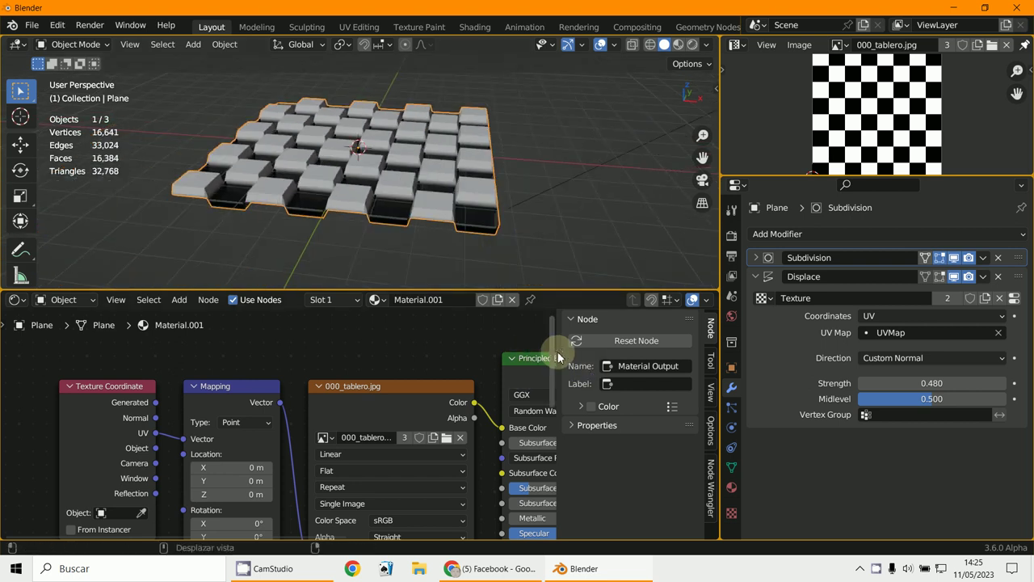
- Hide the shader editor's sidebar and move the Material Output node farther away from the Principled BSDF node
{"action": "left_click_drag", "start_coordinate": [558, 351], "coordinate": [1000, 450]}
{"action": "scroll", "coordinate": [474, 386], "scroll_direction": "down", "scroll_amount": 4}
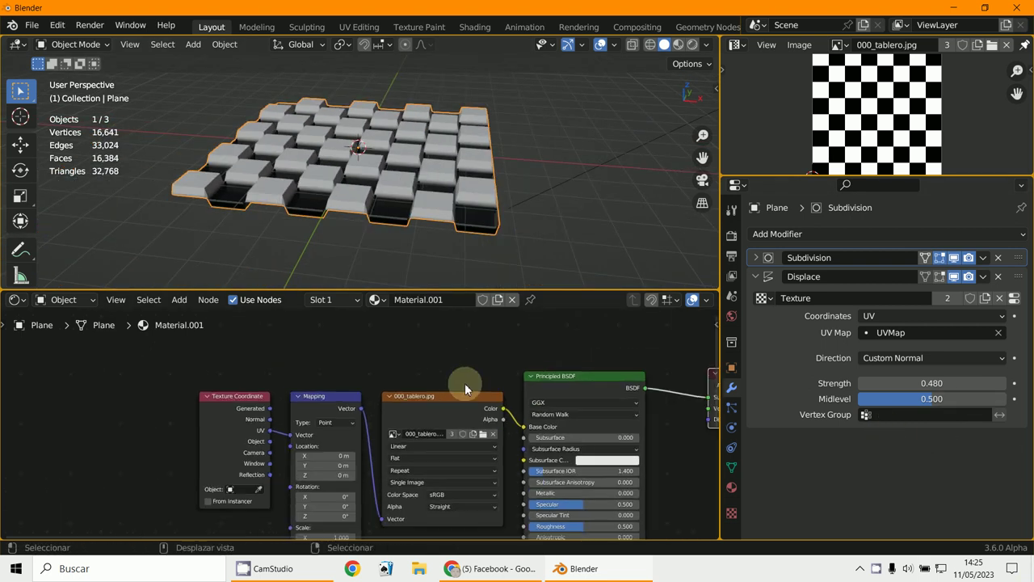
{"action": "scroll", "coordinate": [537, 399], "scroll_direction": "up", "scroll_amount": 1}
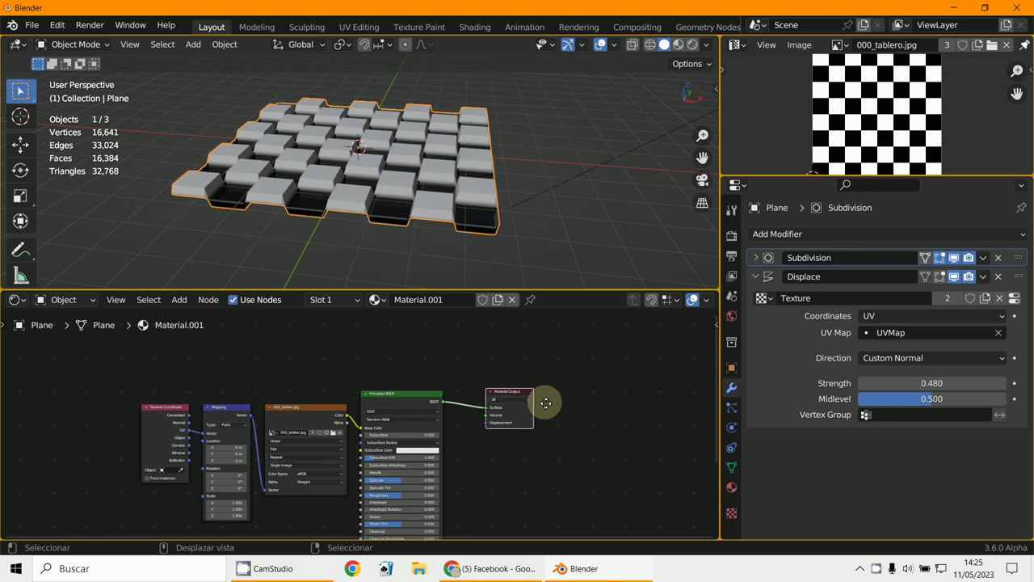
{"action": "key", "text": "Escape"}
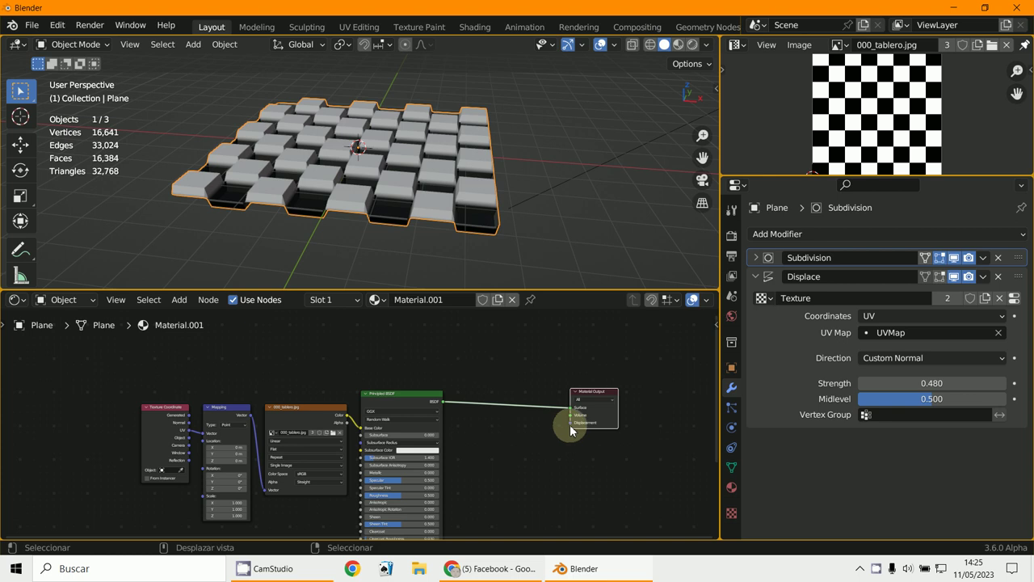
{"action": "scroll", "coordinate": [519, 243], "scroll_direction": "up", "scroll_amount": 5}
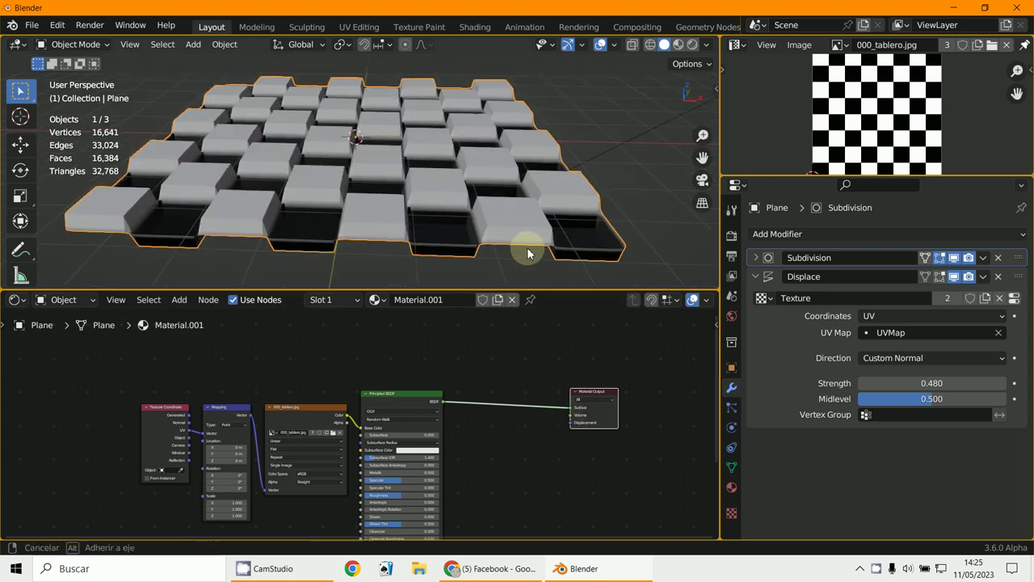